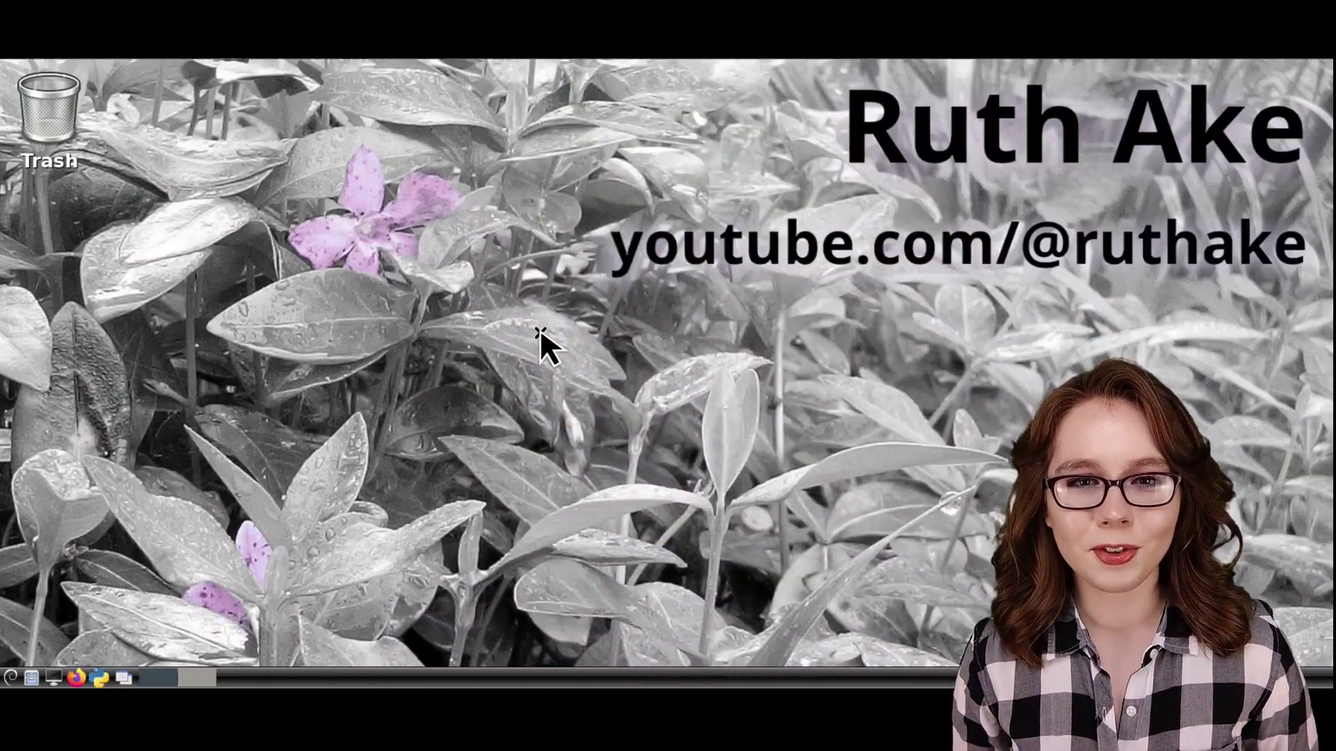
# In Desktop Preferences, set the wallpaper mode to 'Fill with background color only' and open the background colour chooser
pyautogui.rightClick(540, 328)
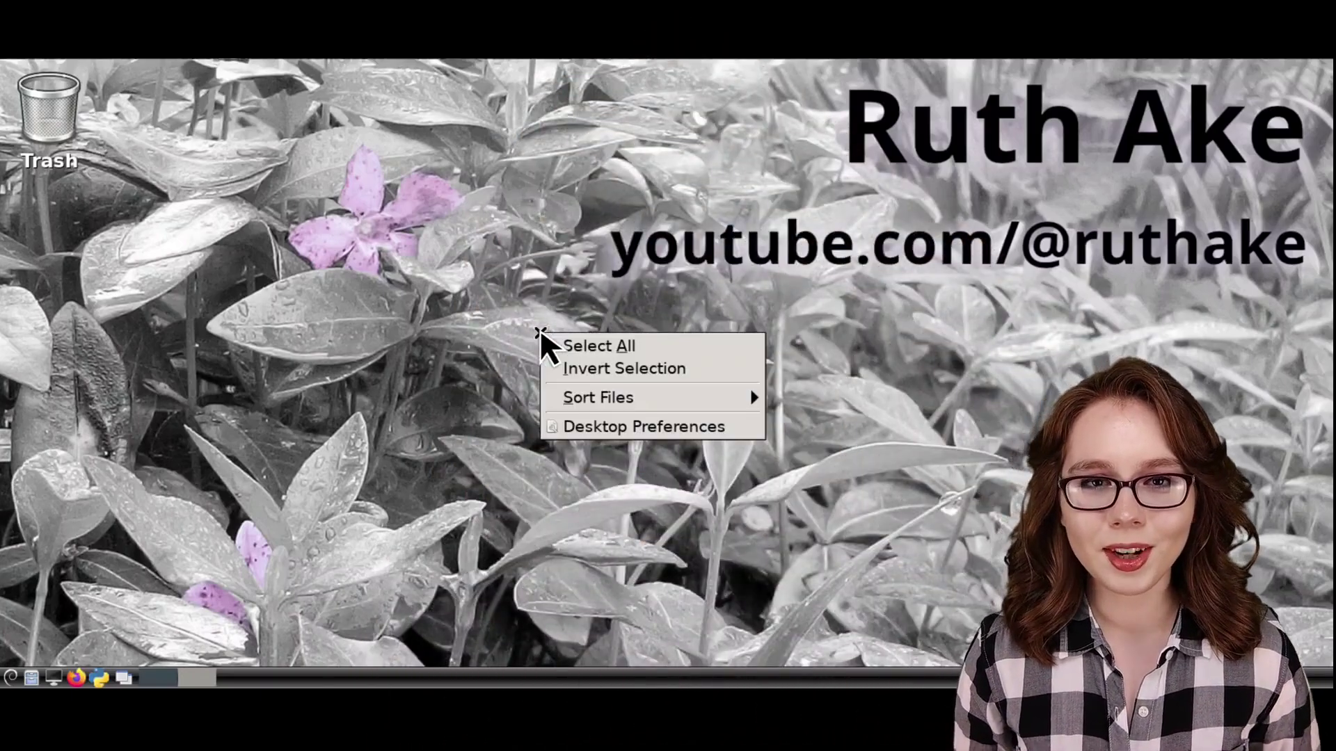
pyautogui.click(711, 428)
pyautogui.click(720, 305)
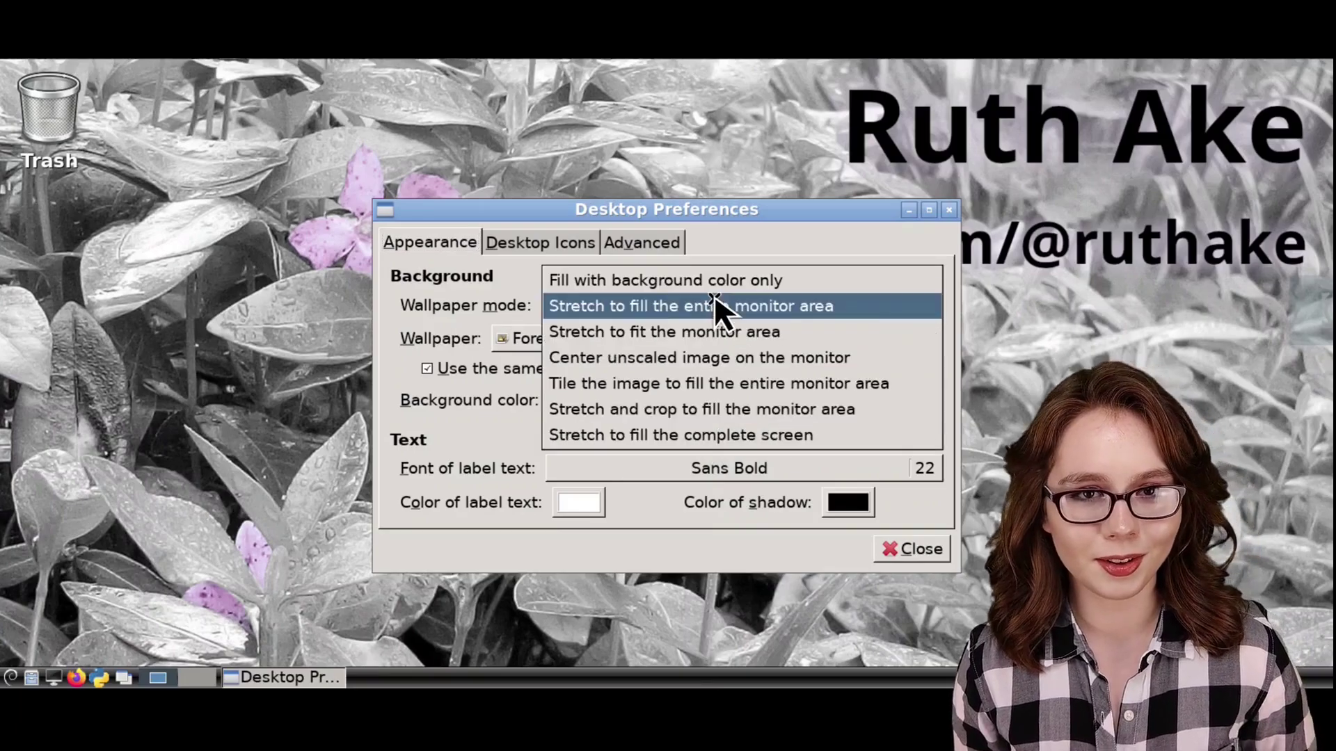
pyautogui.click(711, 281)
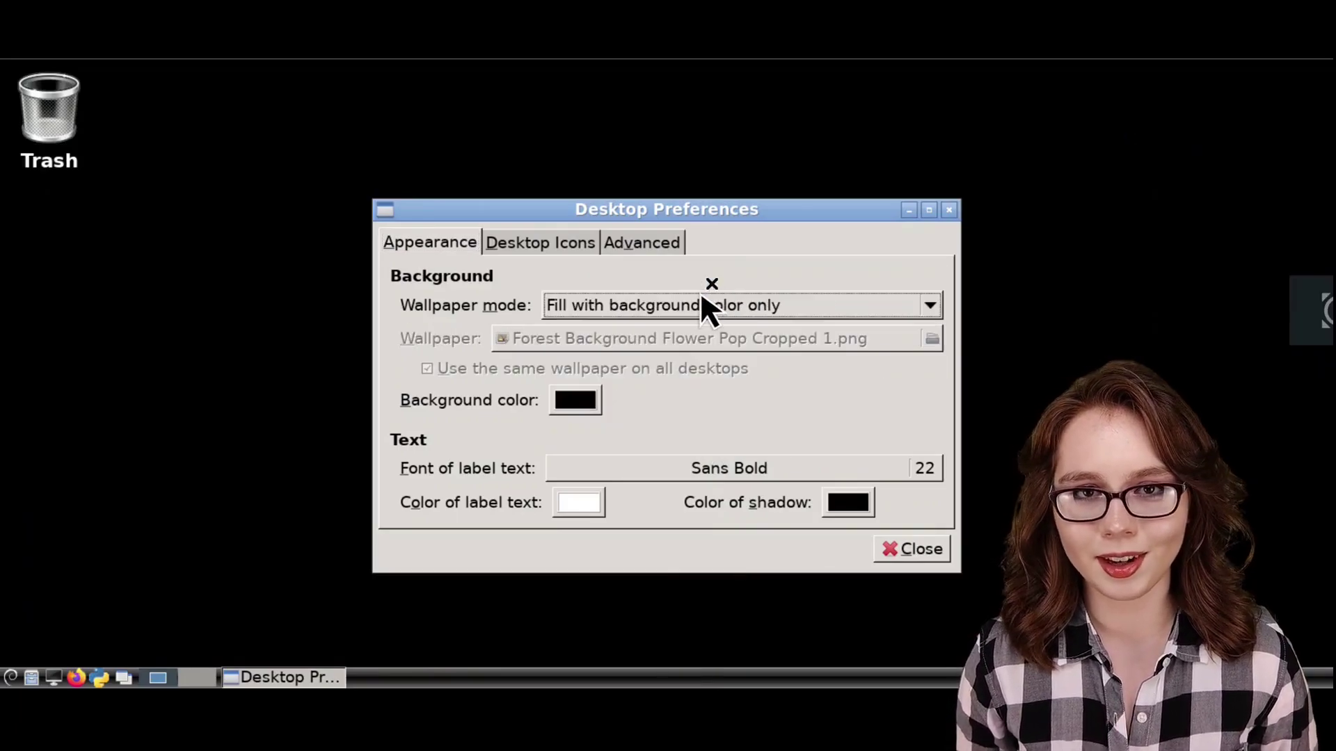
pyautogui.click(578, 402)
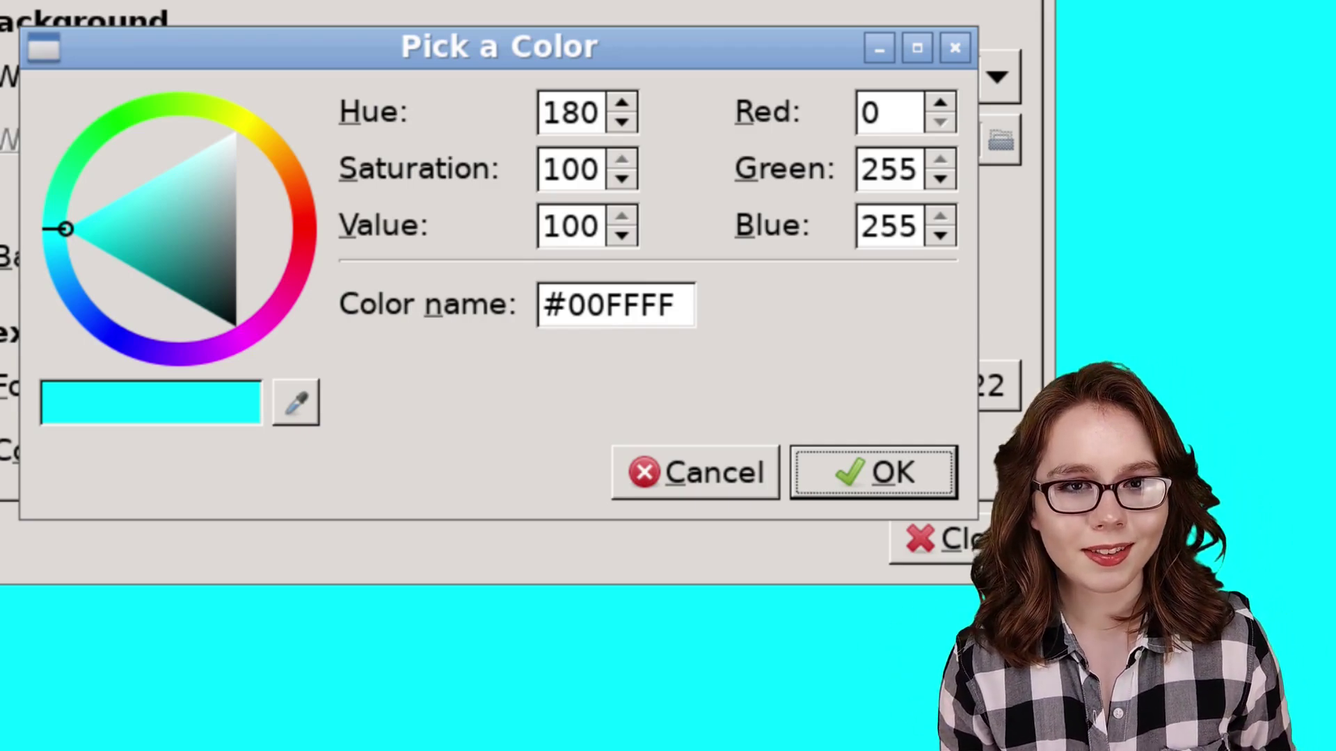
# Change the background colour to red by entering the colour name
pyautogui.hotkey('shift', 'Tab')
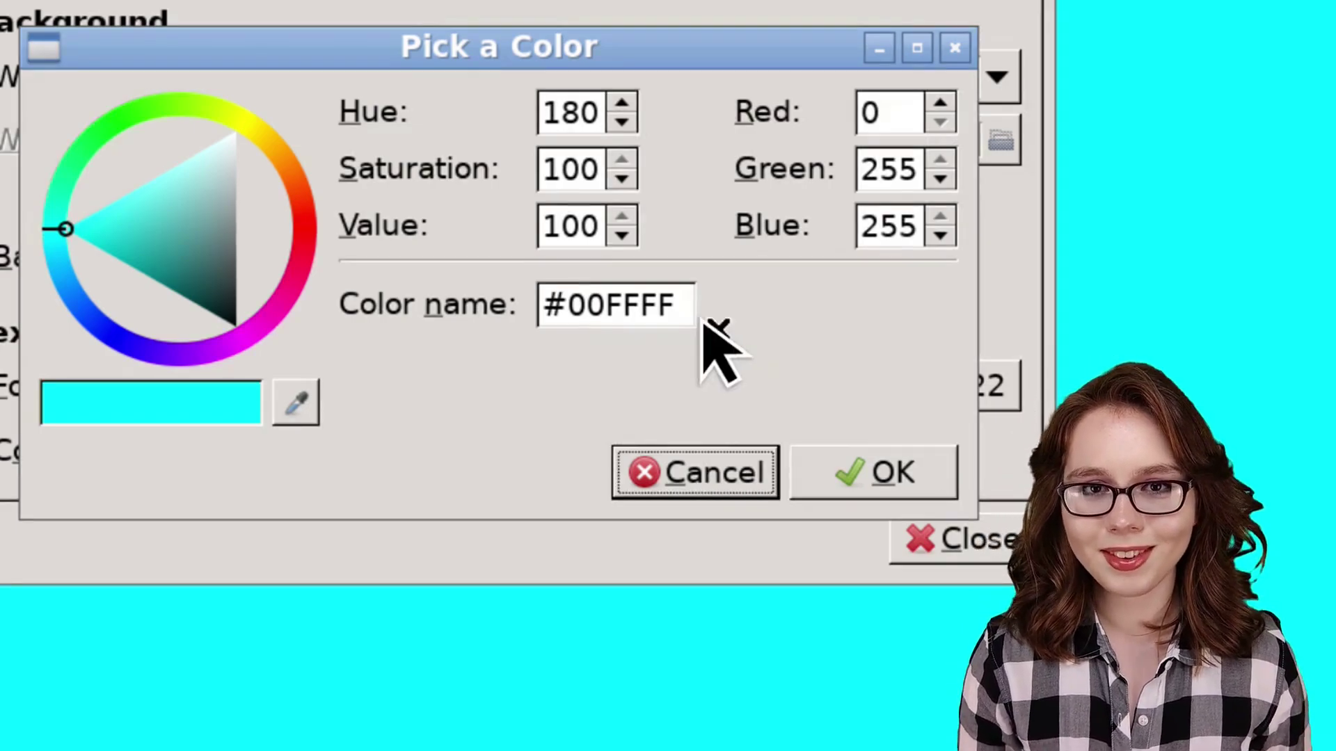
pyautogui.tripleClick(667, 306)
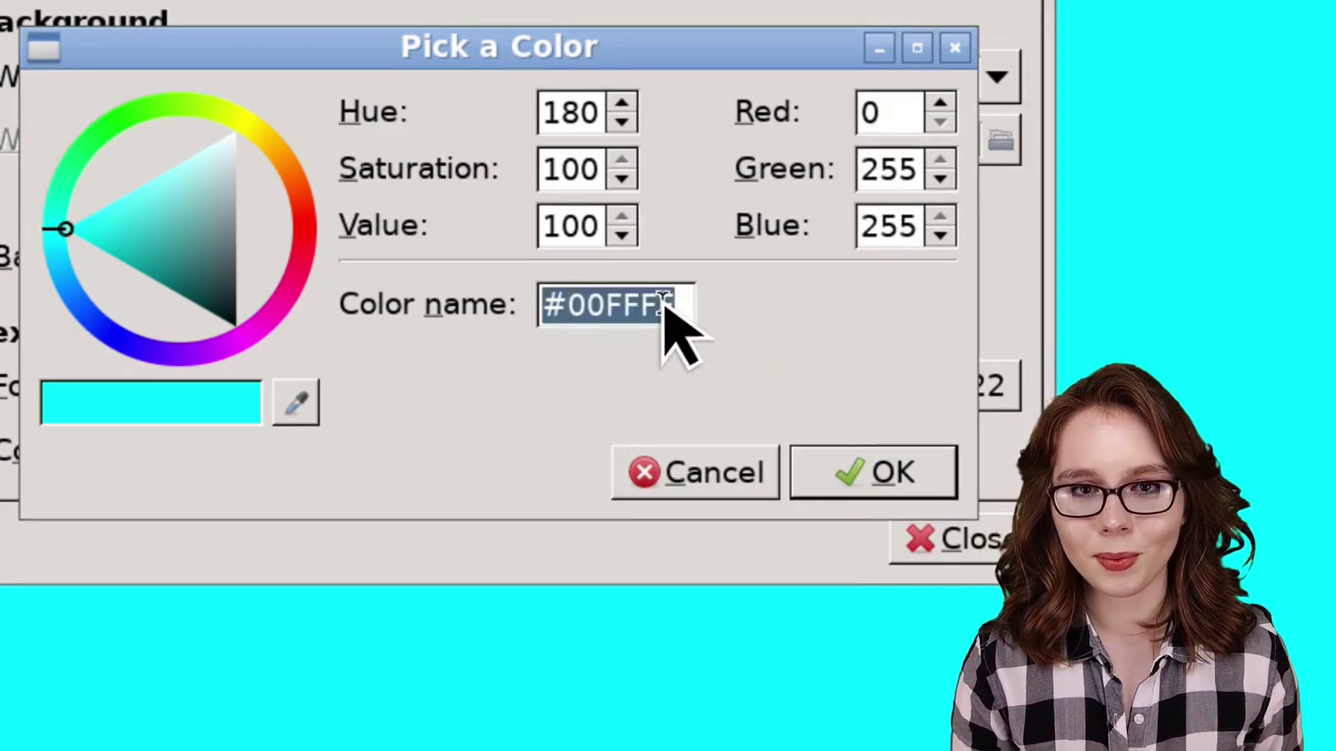
pyautogui.write('red')
pyautogui.press('Return')
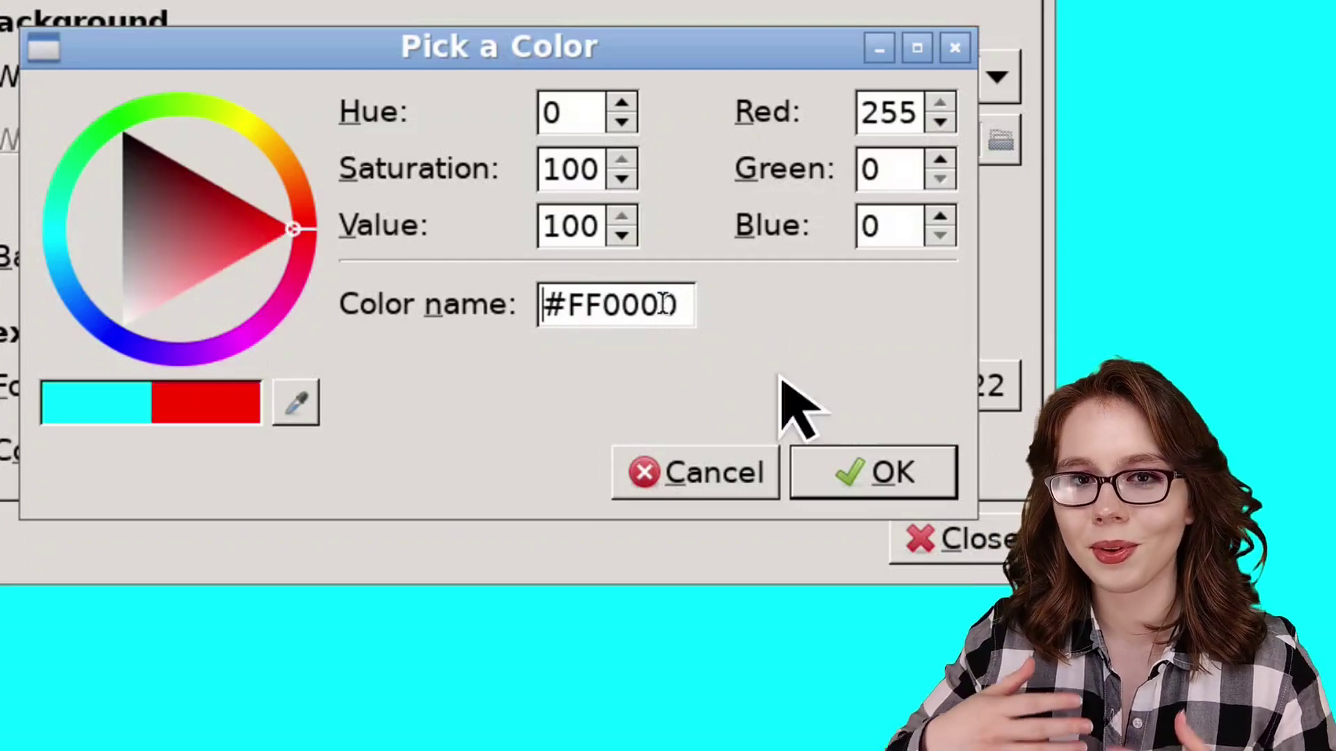
pyautogui.click(895, 468)
# Change the background colour to orchid, then to slateblue
pyautogui.press('Return')
pyautogui.tripleClick(674, 304)
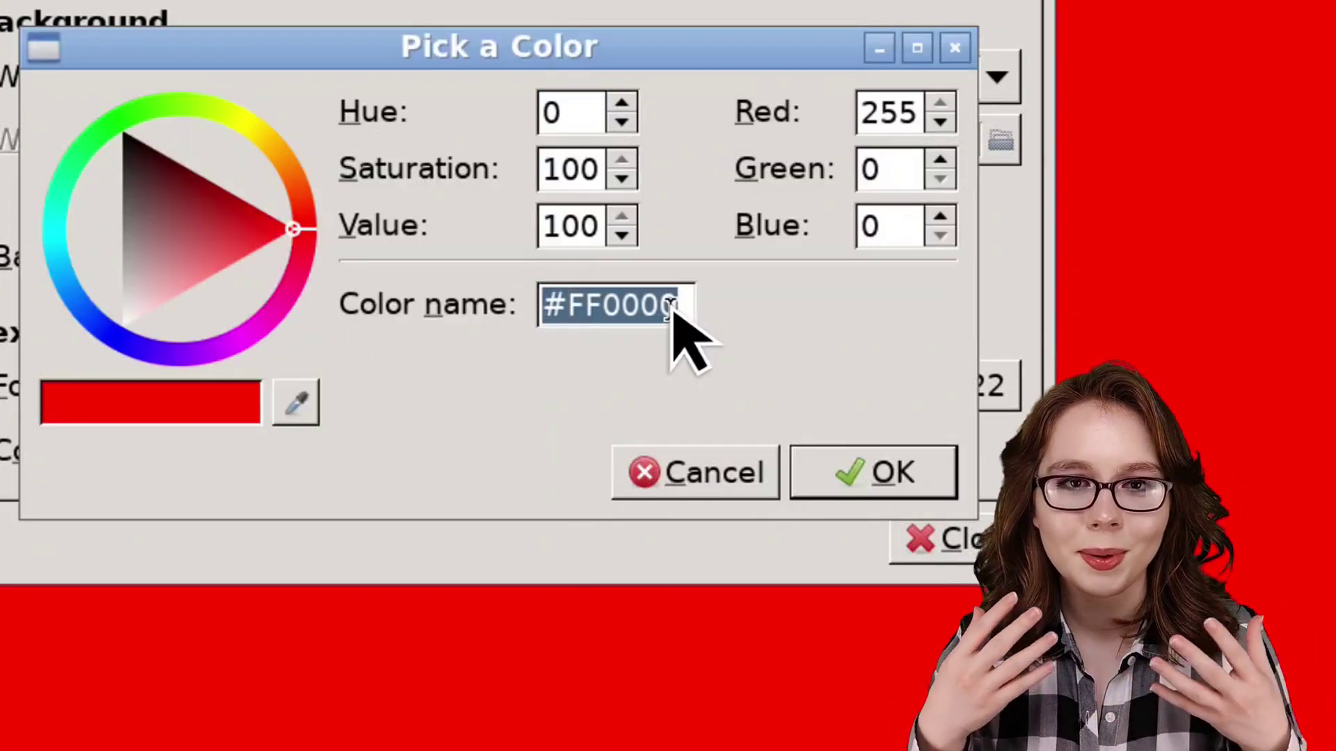
pyautogui.write('orchid')
pyautogui.press('Return')
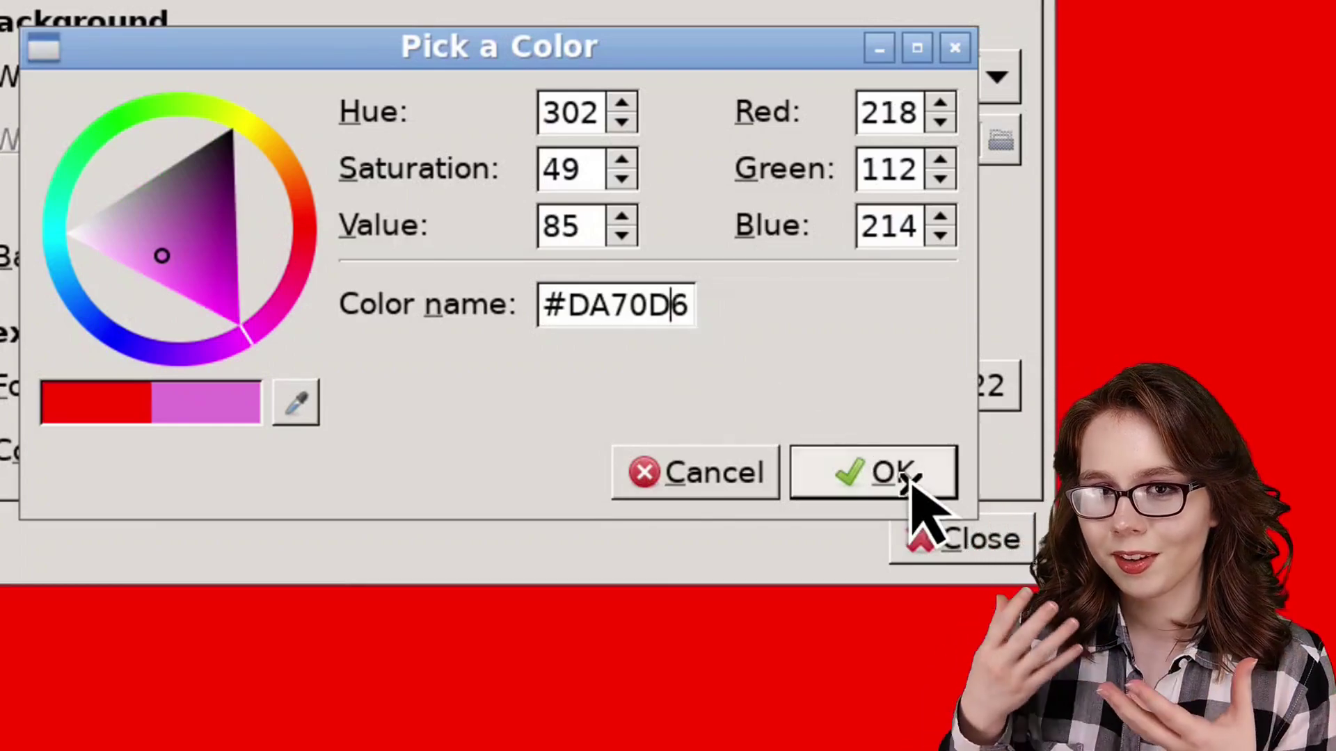
pyautogui.click(908, 480)
pyautogui.press('Return')
pyautogui.tripleClick(689, 304)
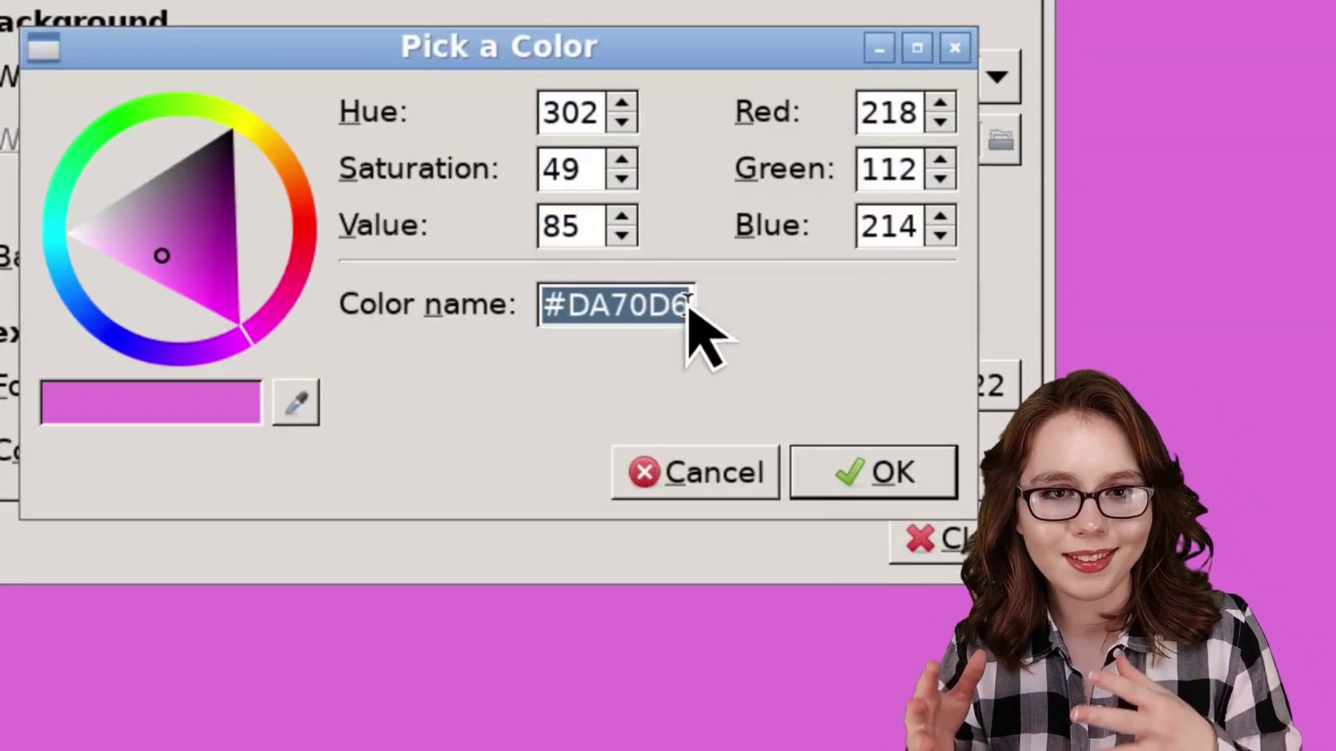
pyautogui.write('slateblue')
pyautogui.press('Return')
pyautogui.click(903, 465)
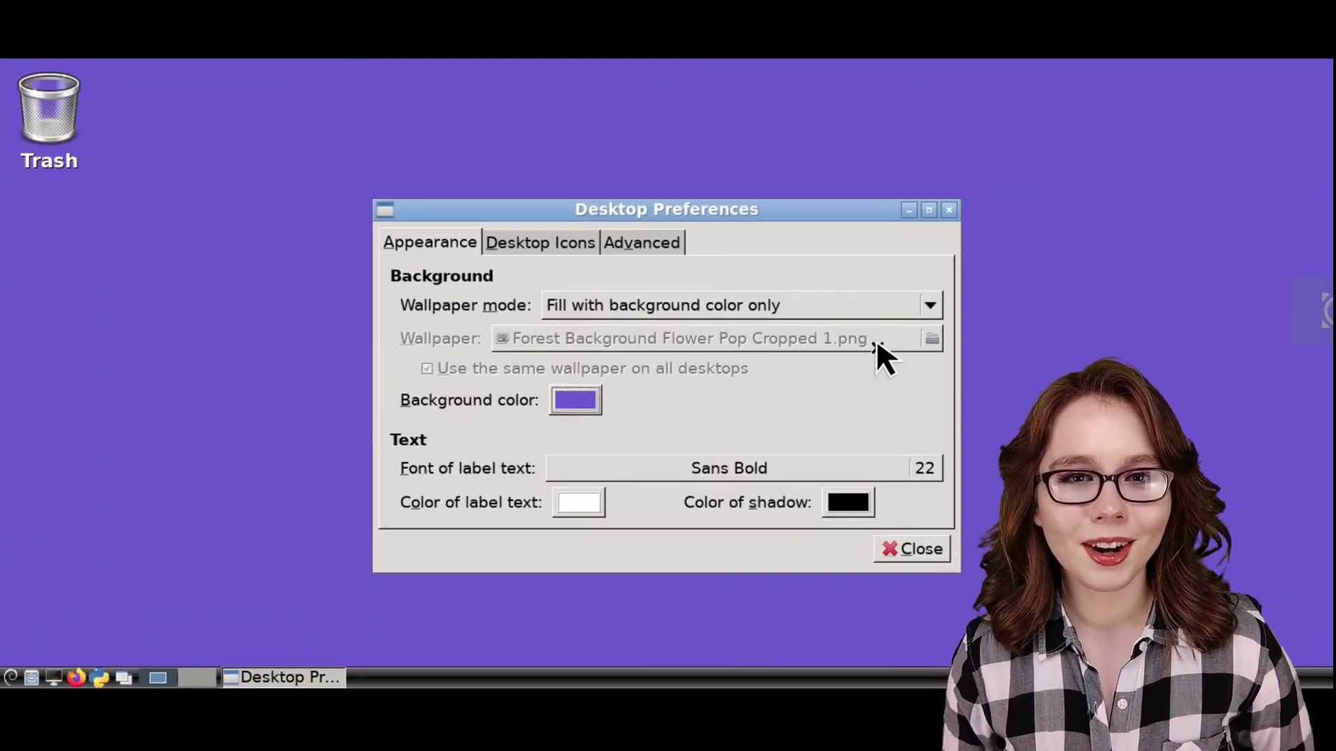
# Set the wallpaper mode back to 'Stretch to fill the entire monitor area' and close Desktop Preferences
pyautogui.click(855, 78)
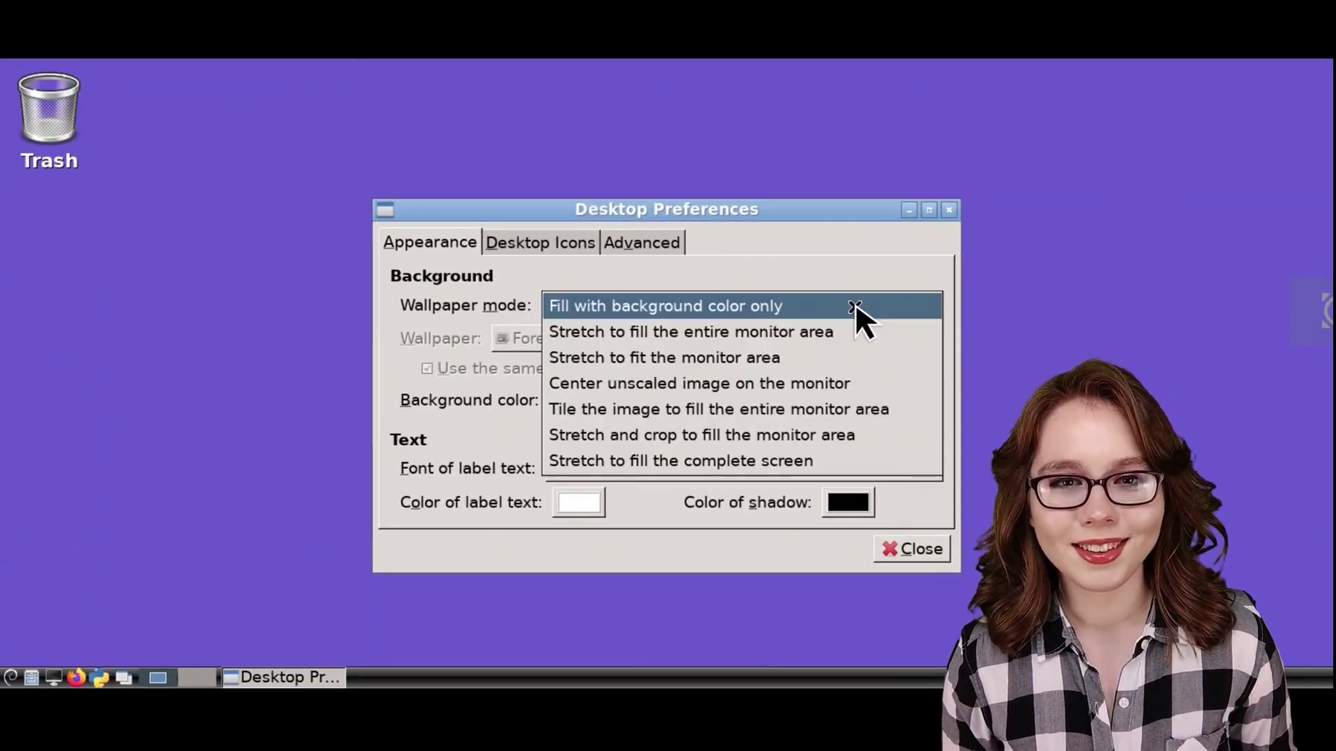
pyautogui.click(855, 332)
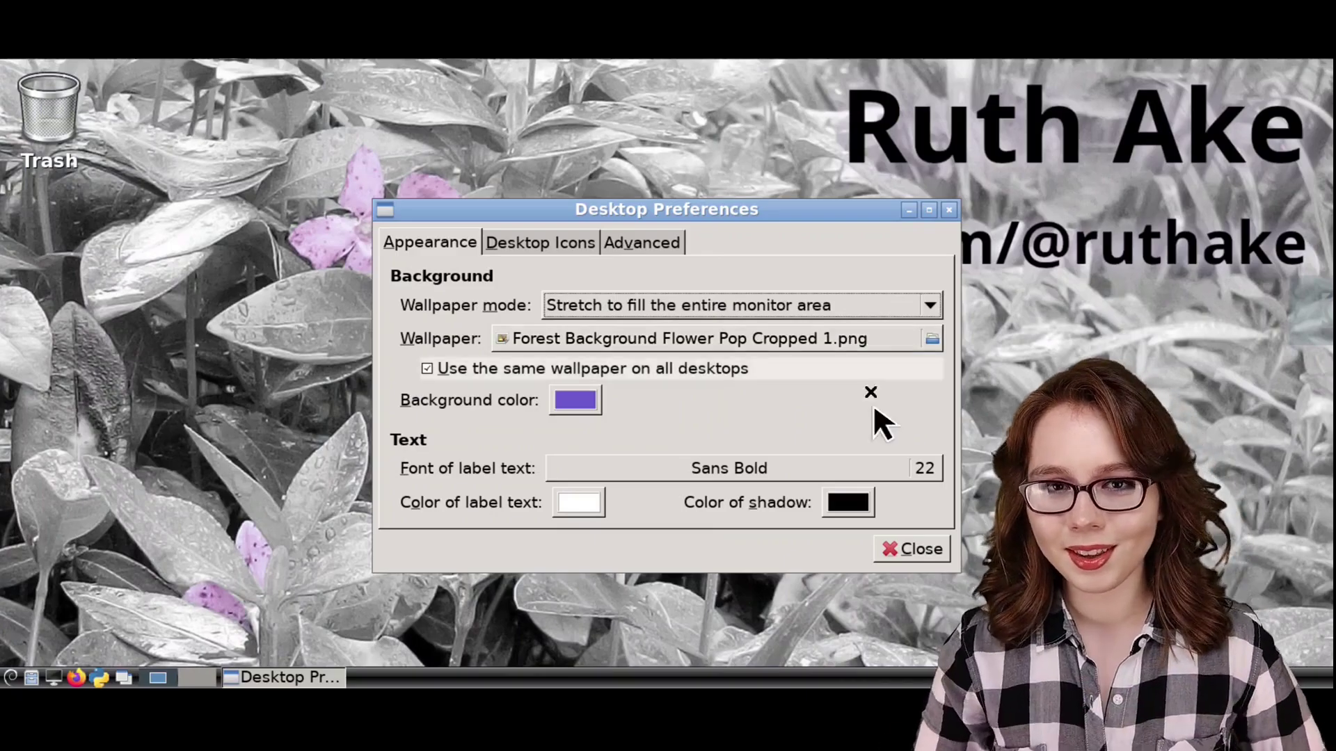
pyautogui.click(911, 549)
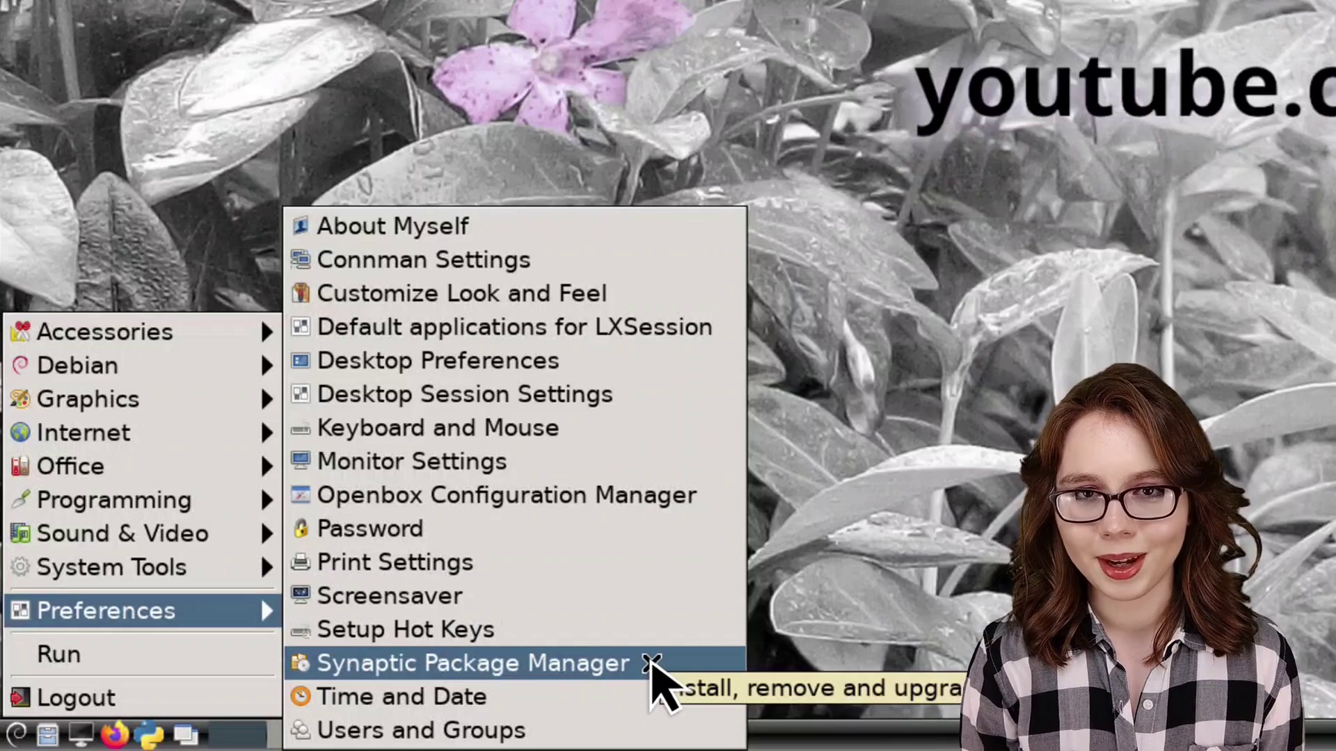
# Launch Synaptic Package Manager and reload the package information
pyautogui.click(652, 664)
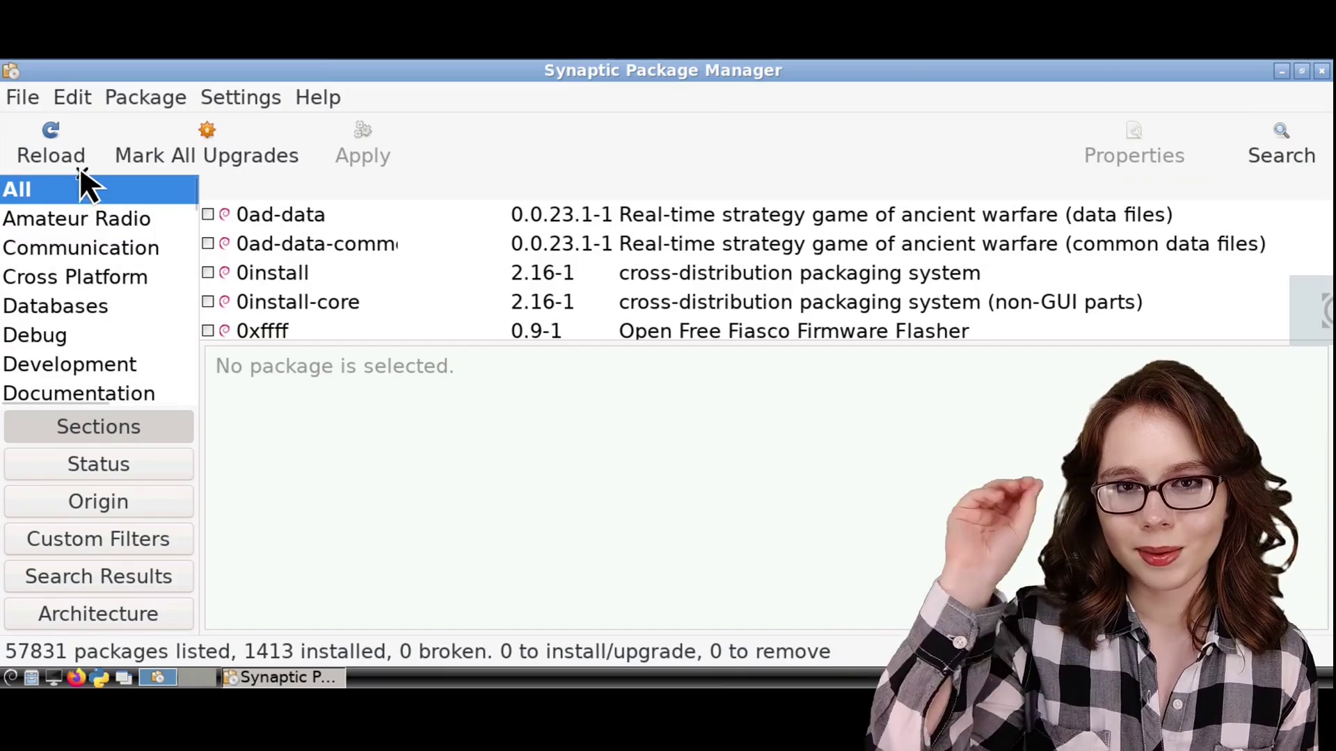
pyautogui.click(73, 157)
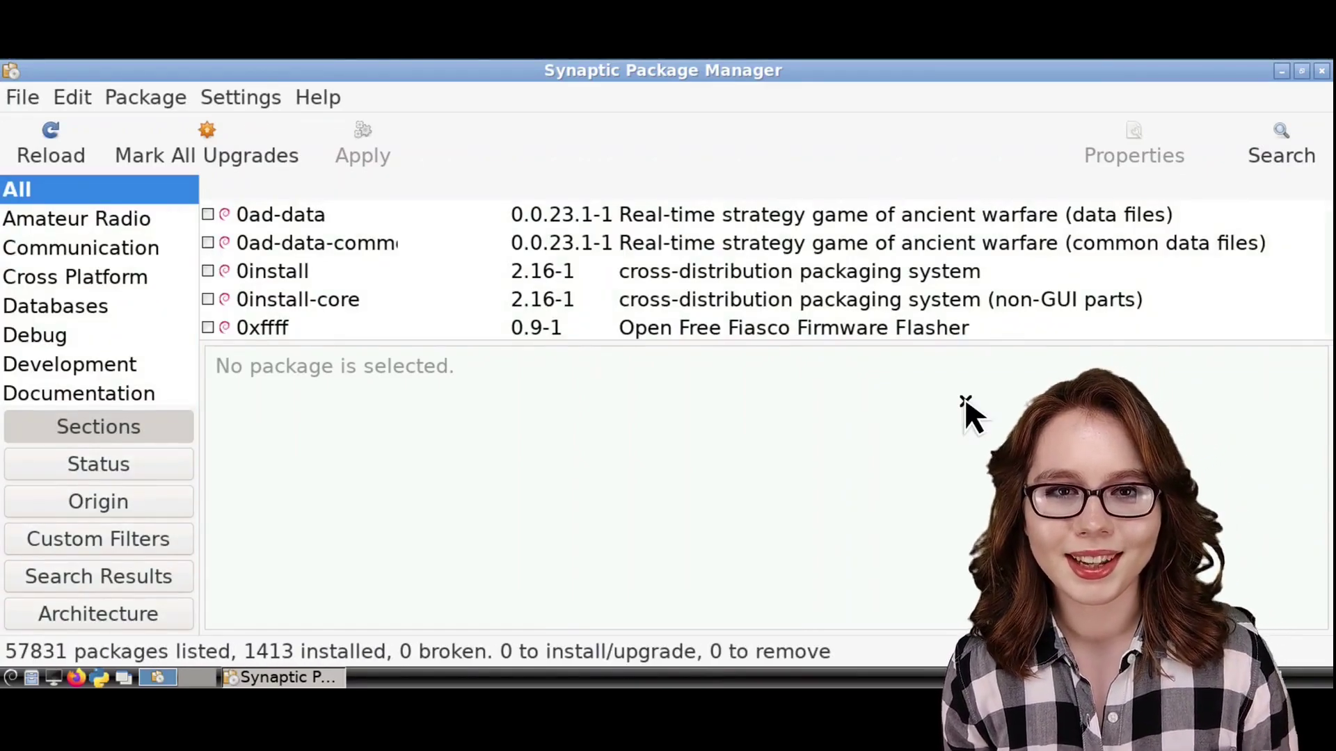
# Search package names for 'gpick'
pyautogui.click(1283, 164)
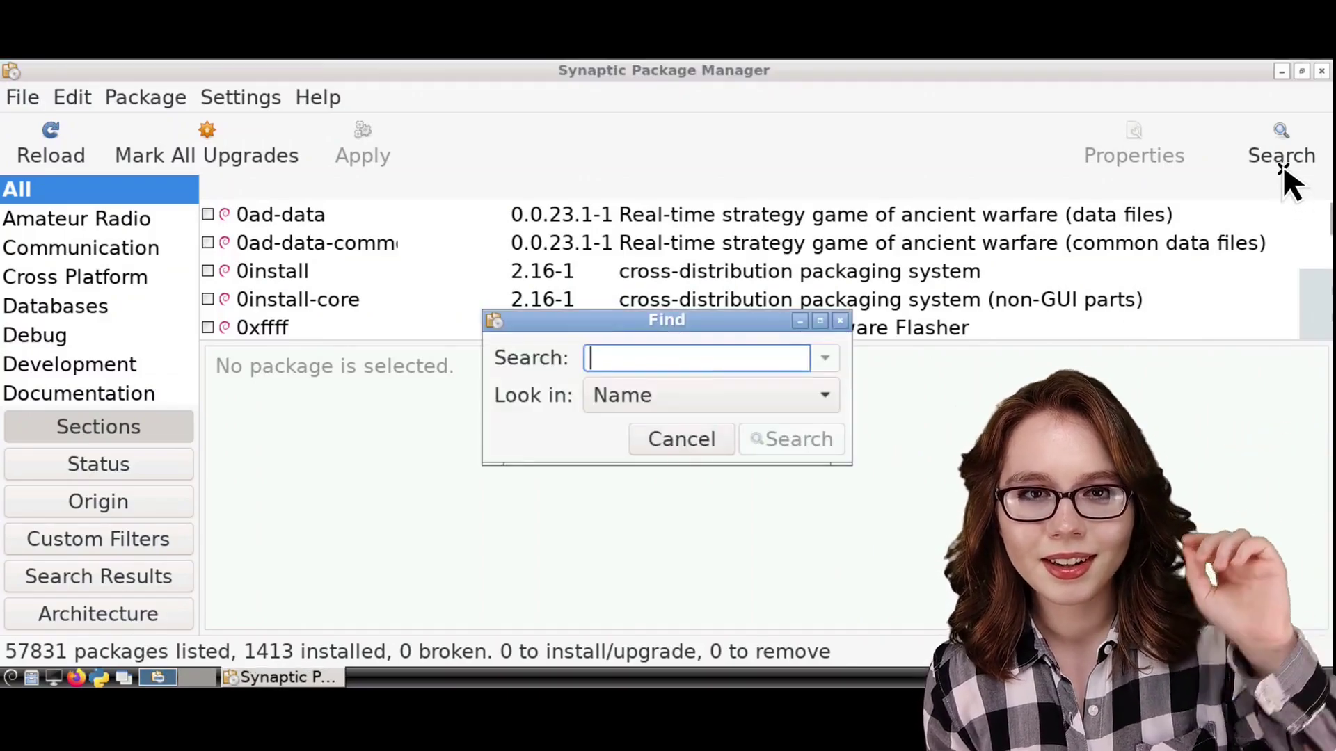
pyautogui.click(710, 376)
pyautogui.click(710, 375)
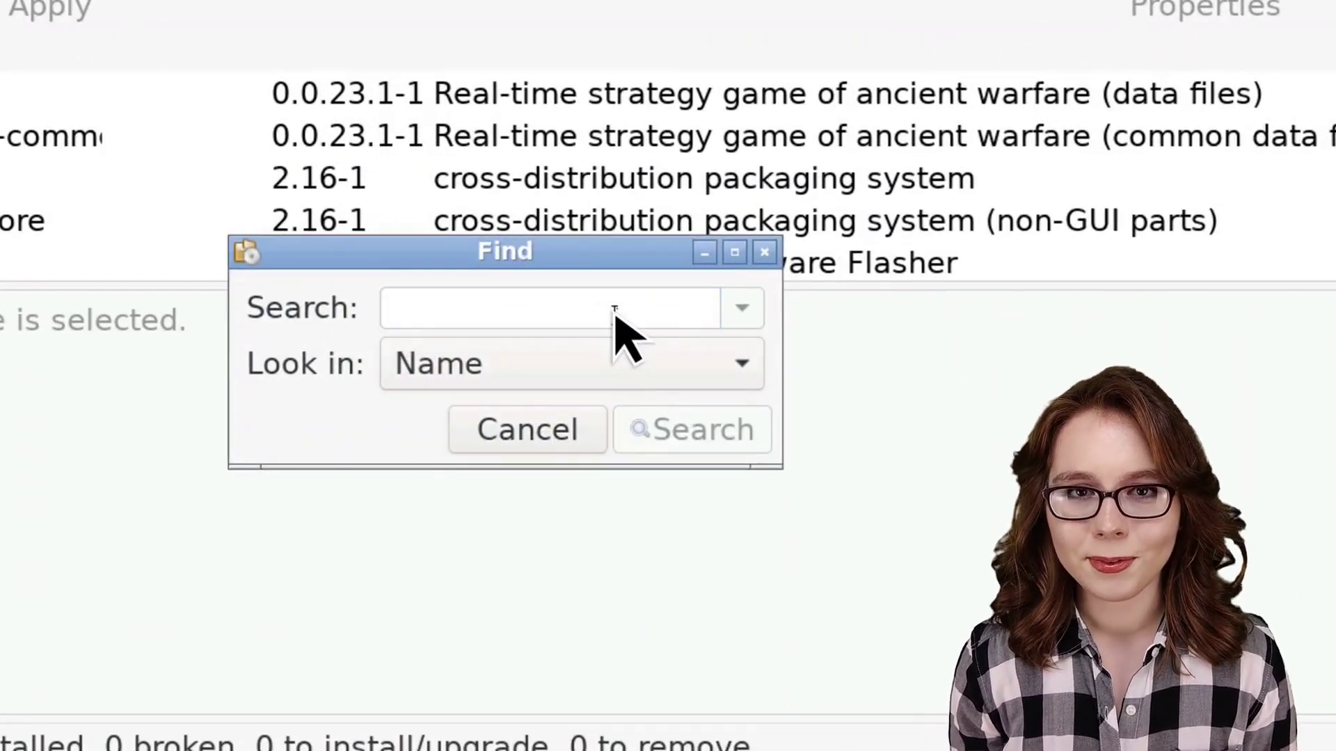
pyautogui.click(650, 324)
pyautogui.write('gpick')
pyautogui.click(703, 435)
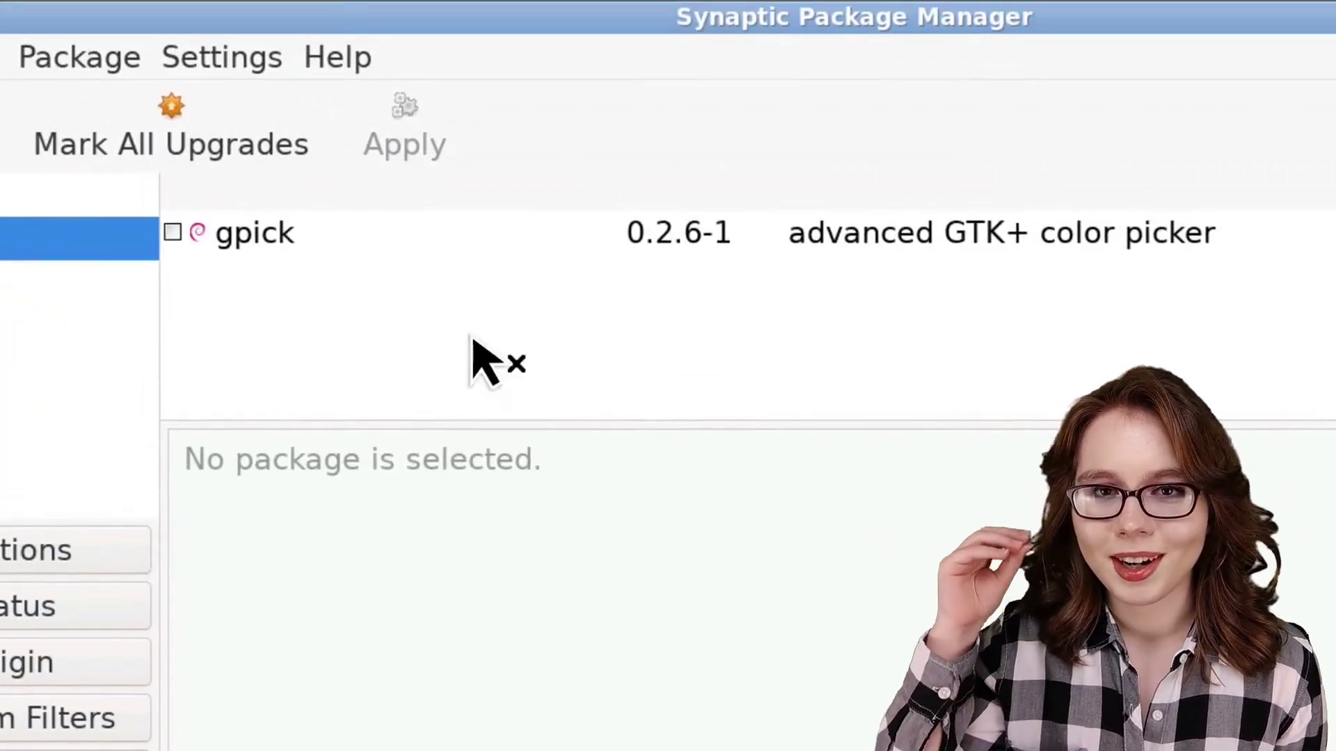
# Mark gpick for installation, accepting the extra liblua5.4-0 dependency
pyautogui.rightClick(341, 231)
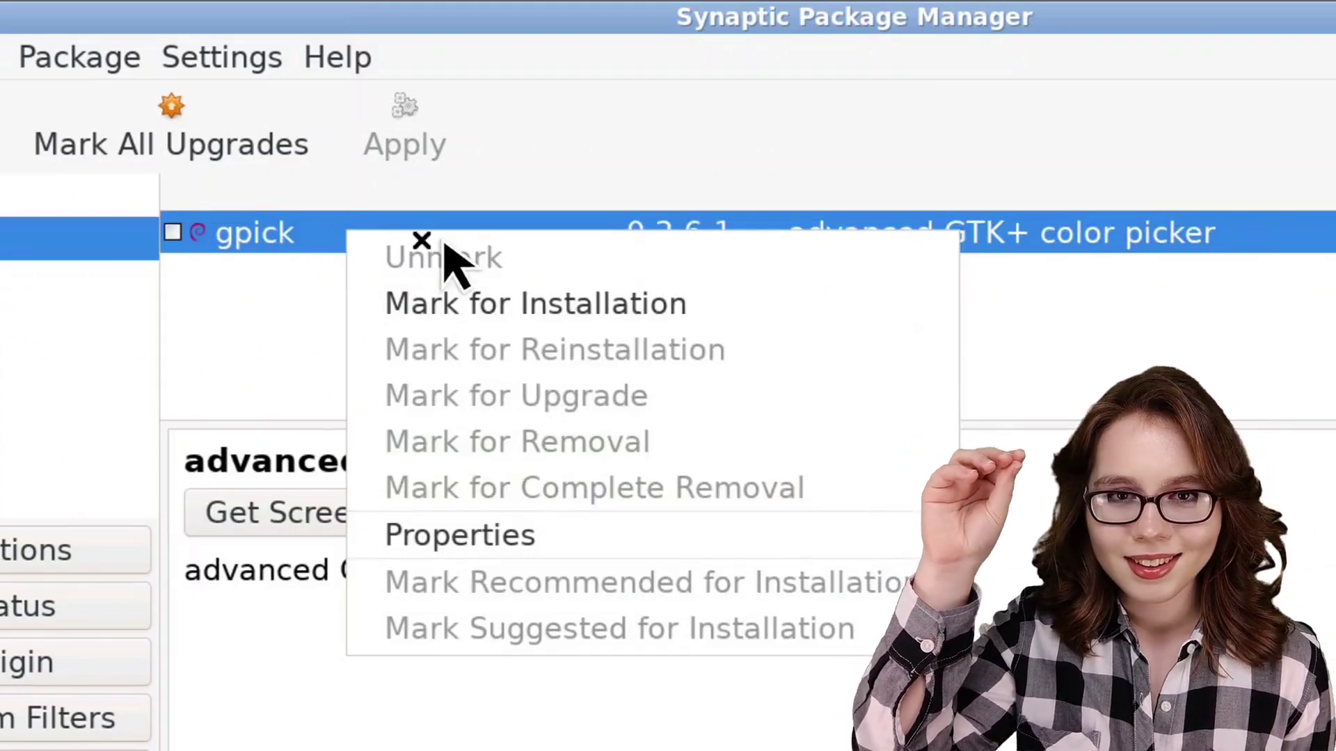
pyautogui.click(706, 307)
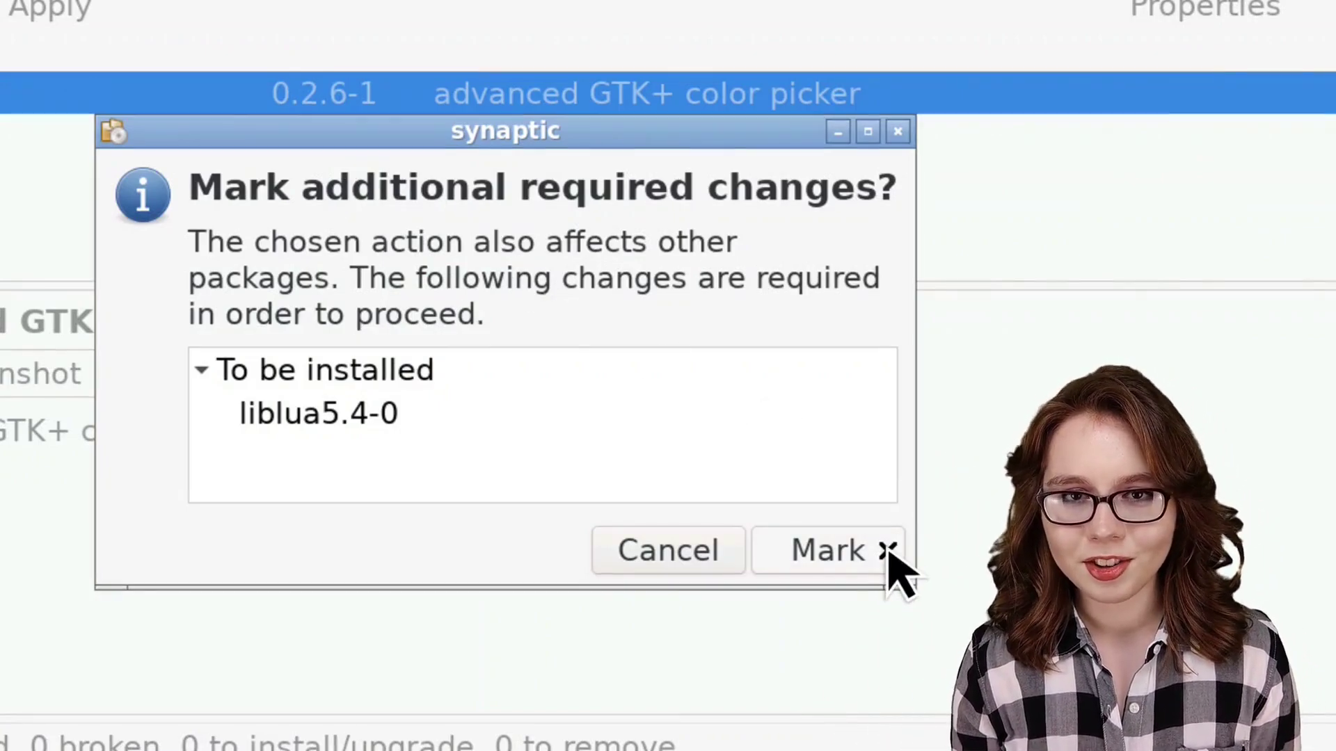
pyautogui.click(888, 553)
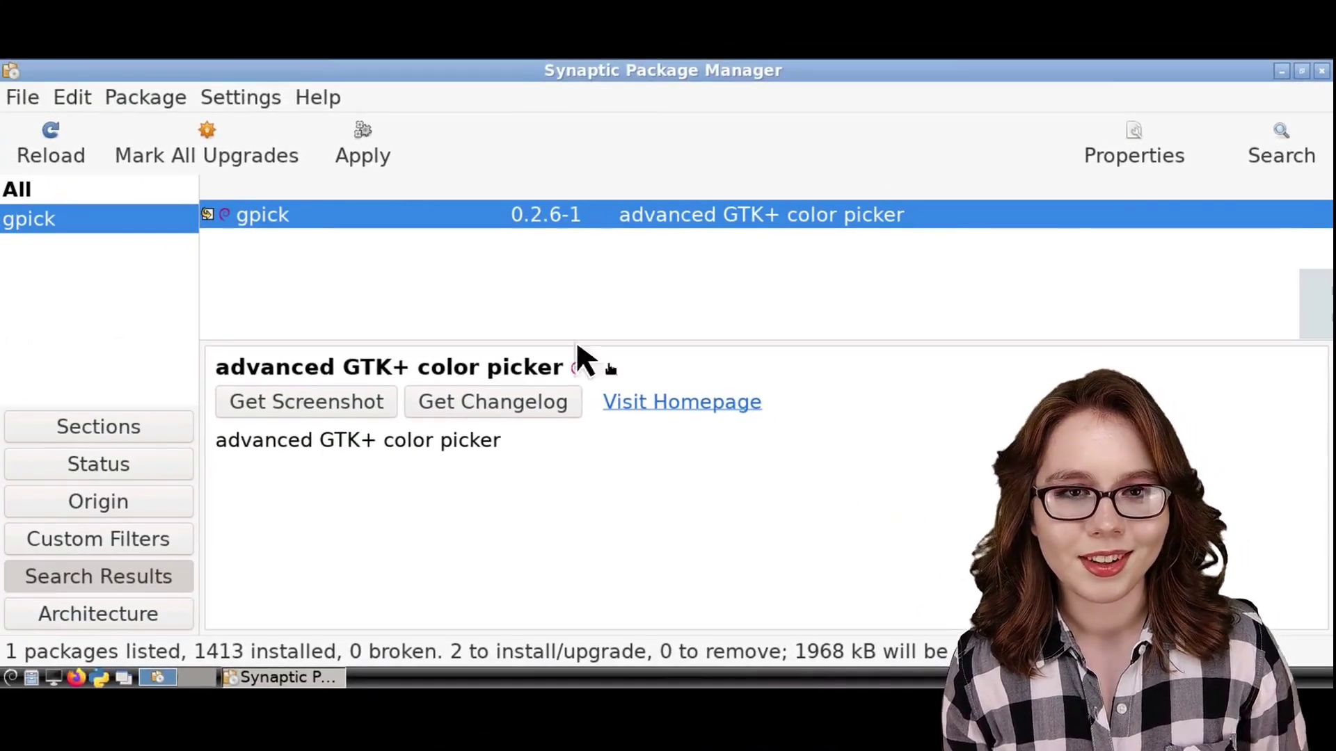
# Apply the changes to install gpick, dismiss the error and summary dialogs, and quit Synaptic
pyautogui.click(380, 161)
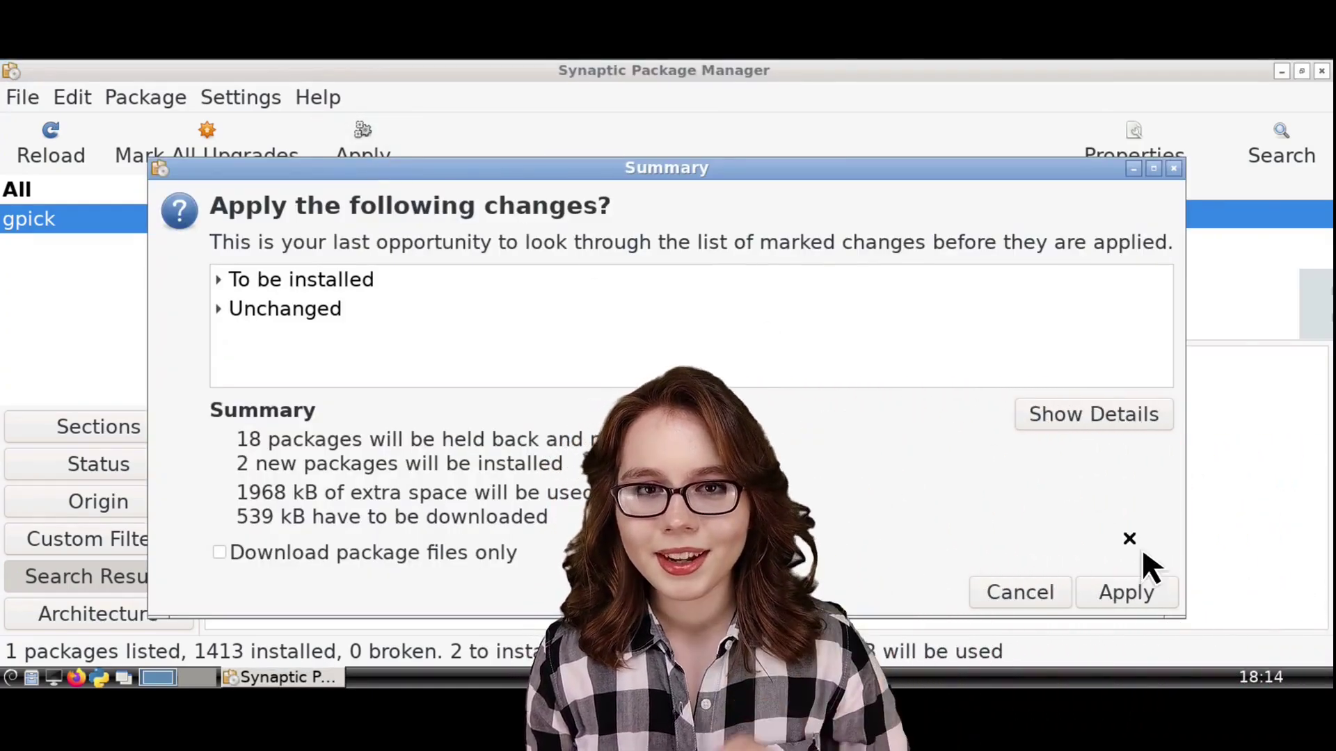
pyautogui.click(1163, 603)
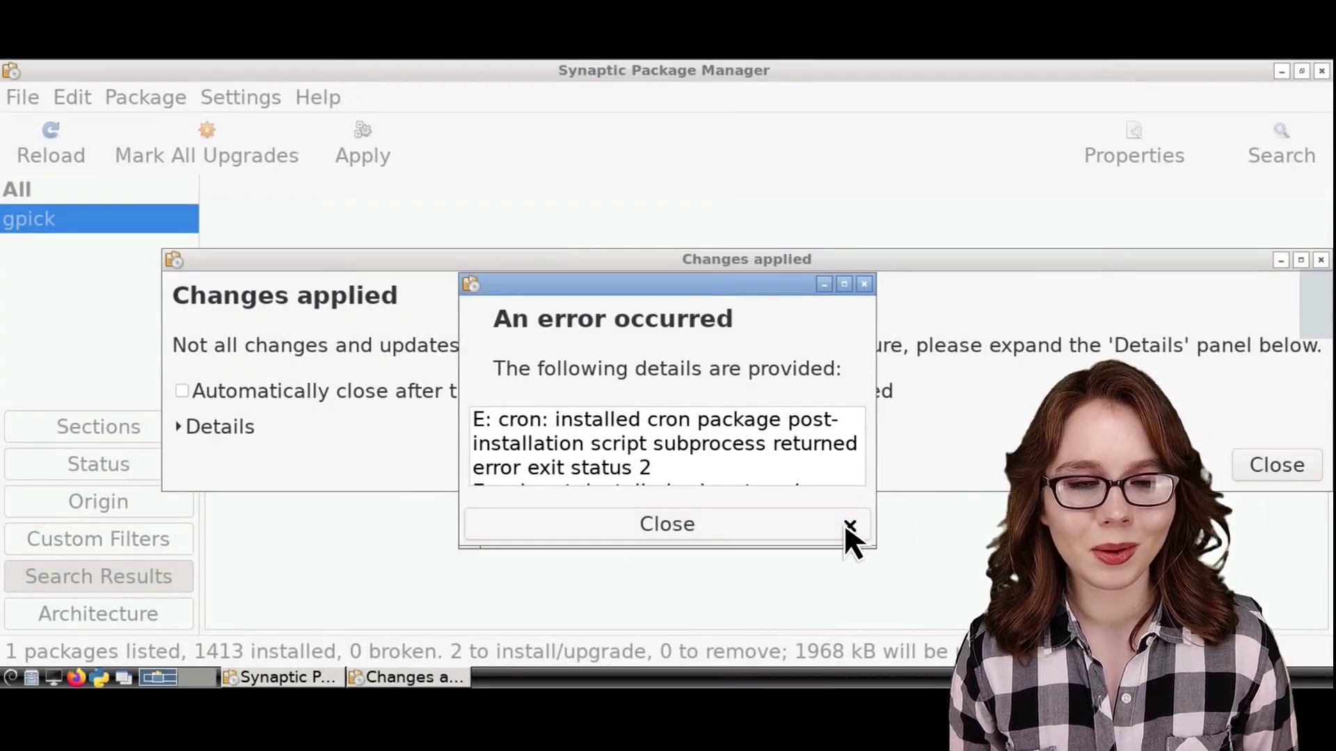
pyautogui.click(841, 524)
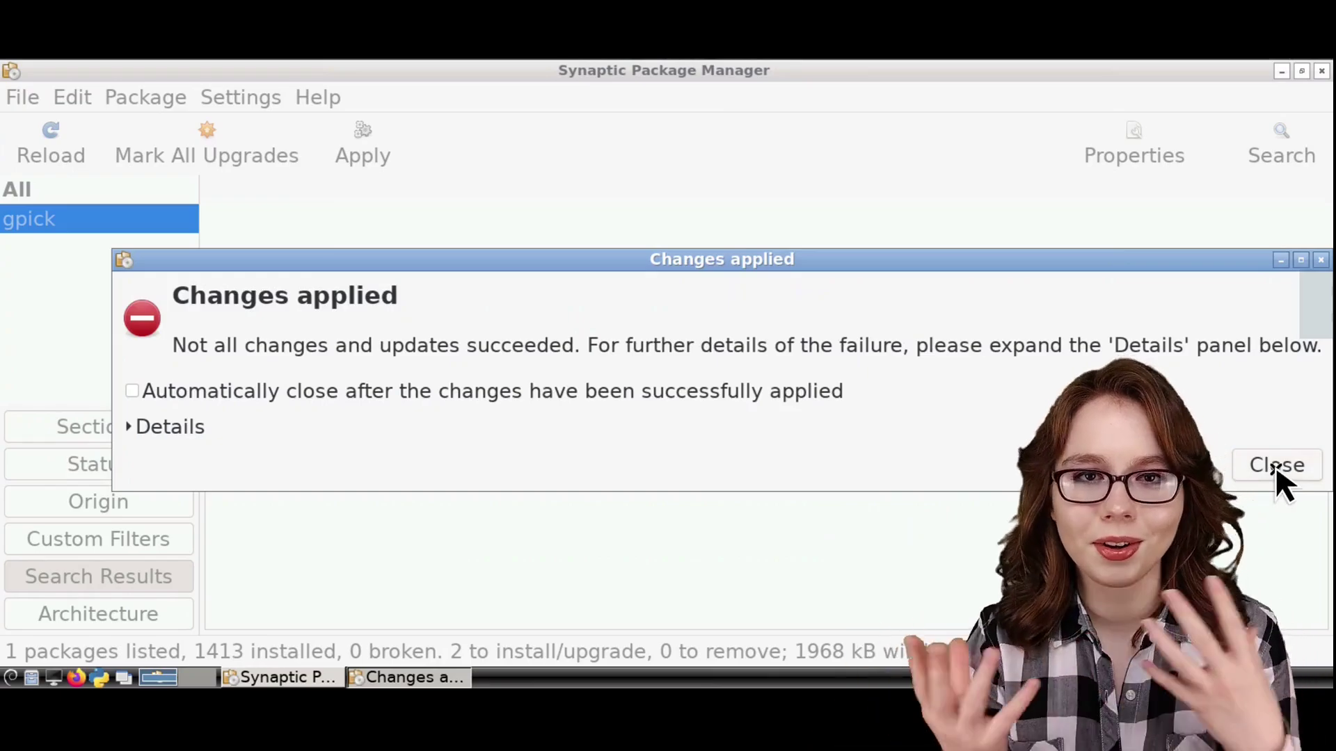
pyautogui.click(1274, 464)
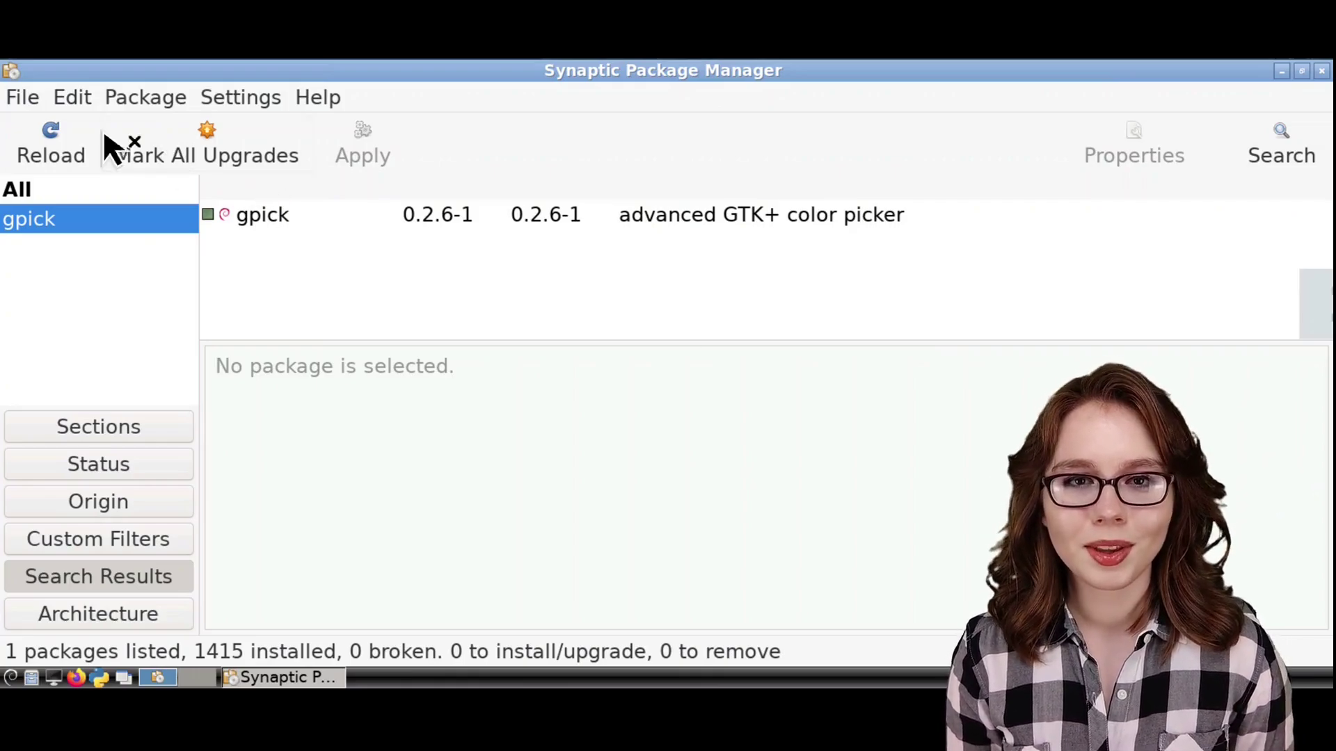
pyautogui.click(24, 97)
pyautogui.click(198, 313)
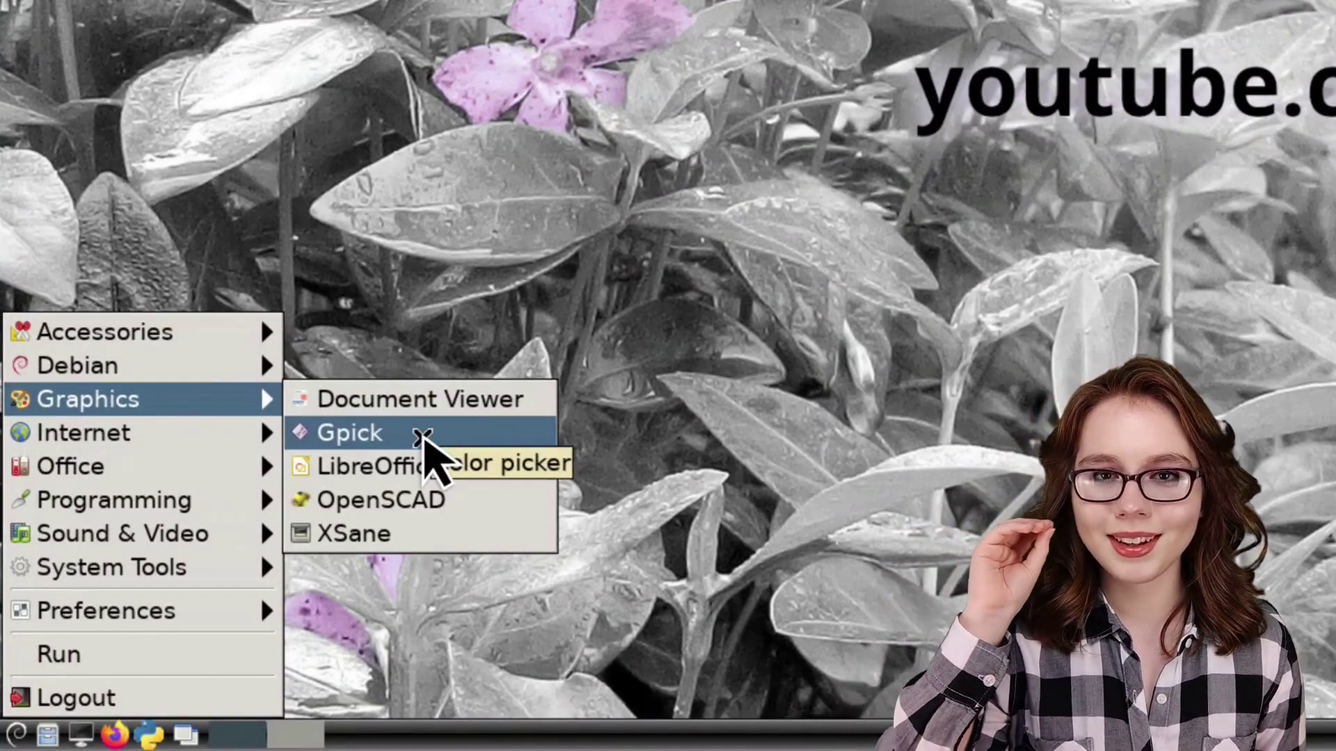
# Launch Gpick, pick the purple from the lower flower petal, and select the new Grape entry
pyautogui.click(424, 437)
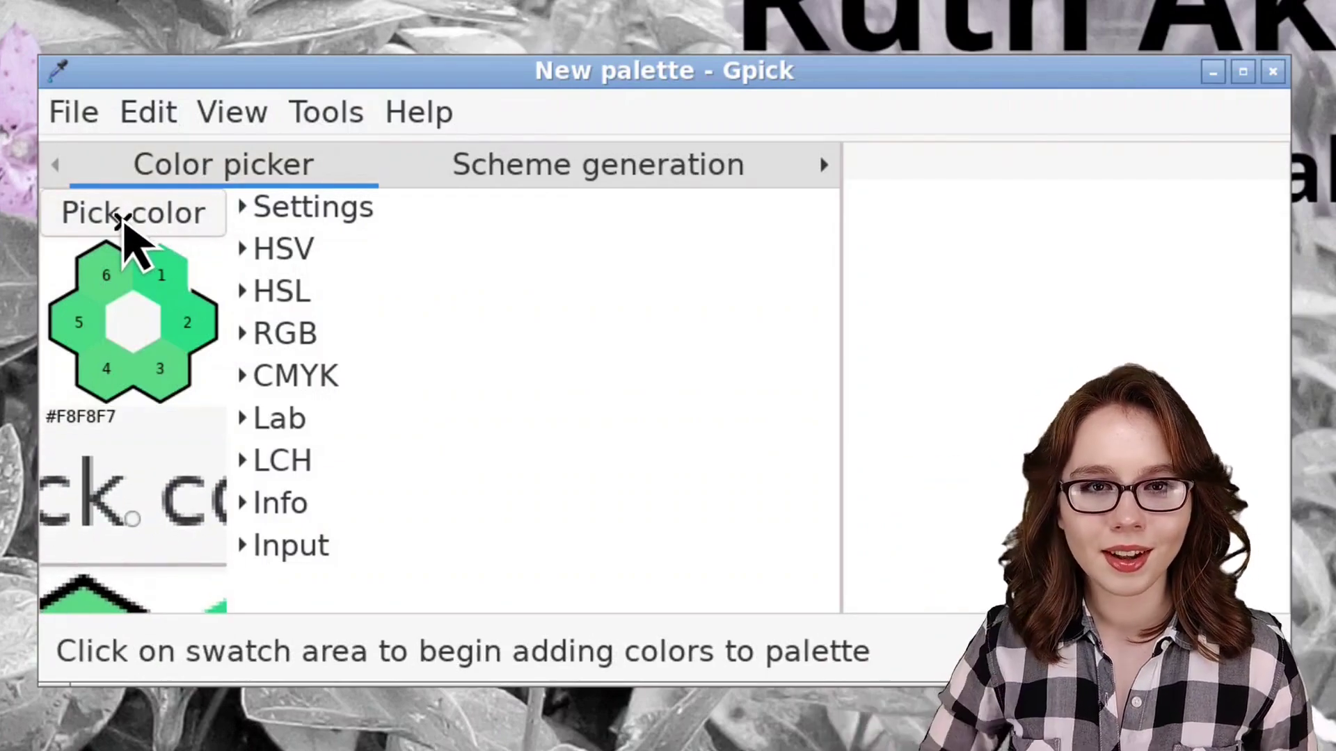
pyautogui.click(124, 222)
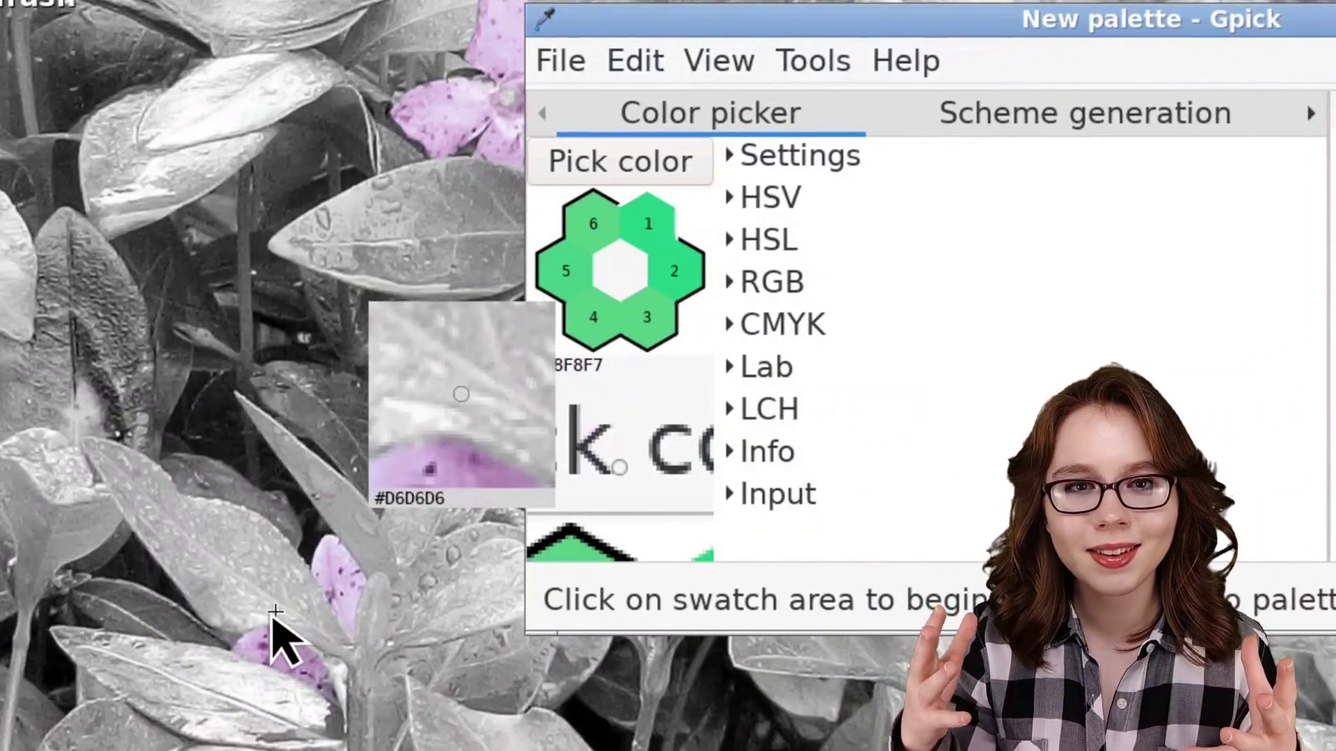
pyautogui.click(264, 644)
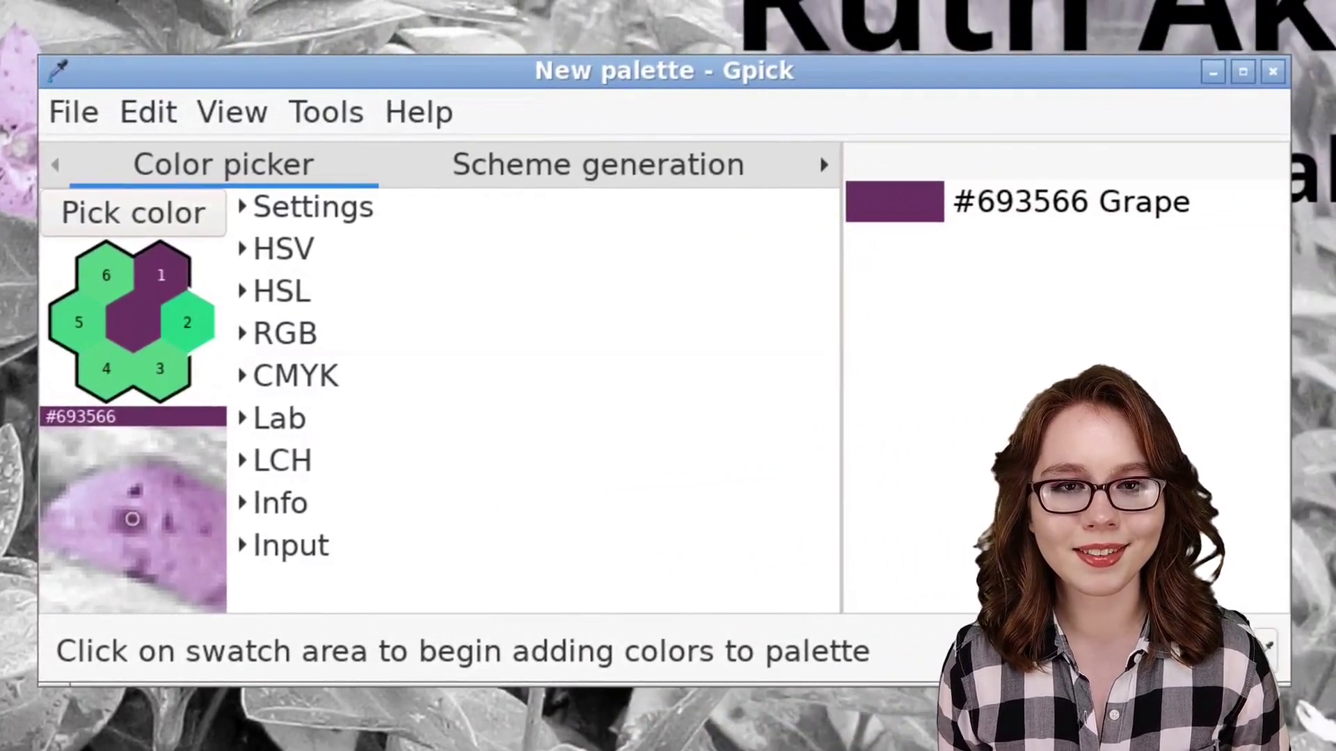
pyautogui.click(966, 221)
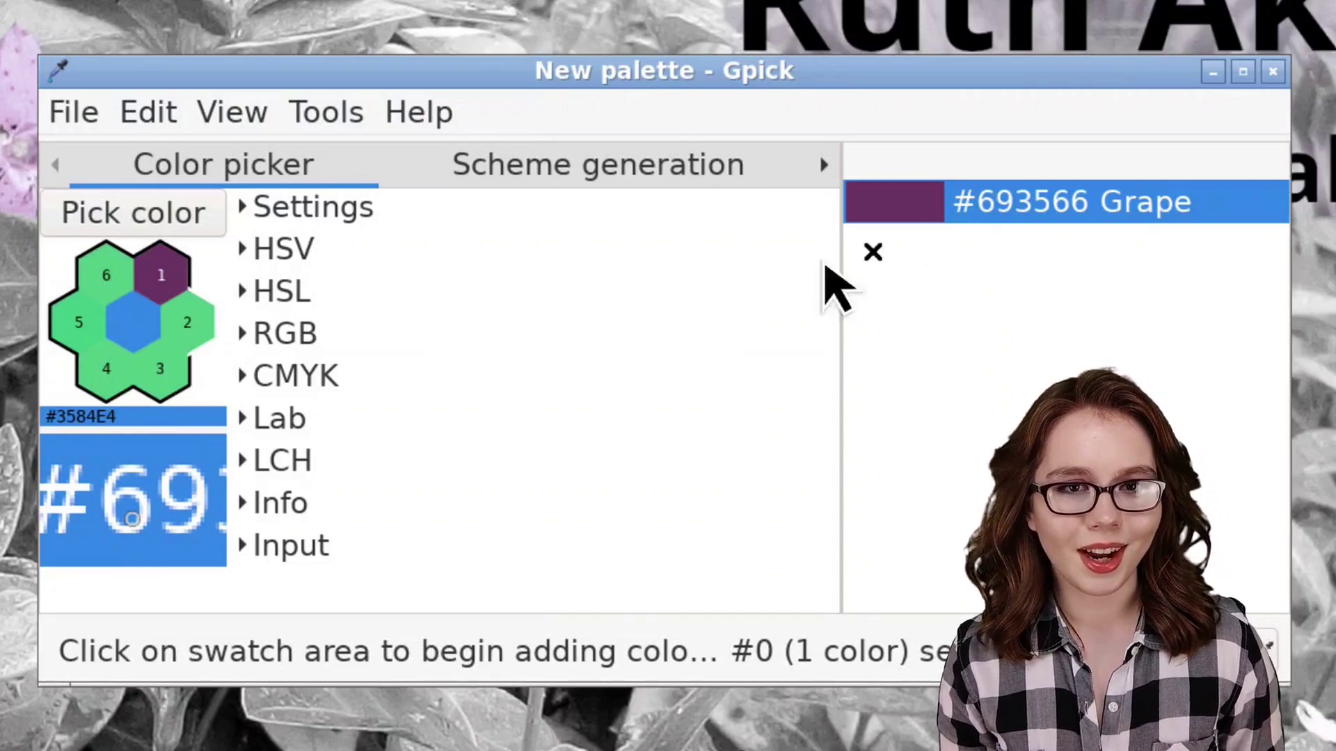
# Raise Red from 85 to 233 and add the resulting #E94580 Darkish pink to the palette
pyautogui.click(240, 335)
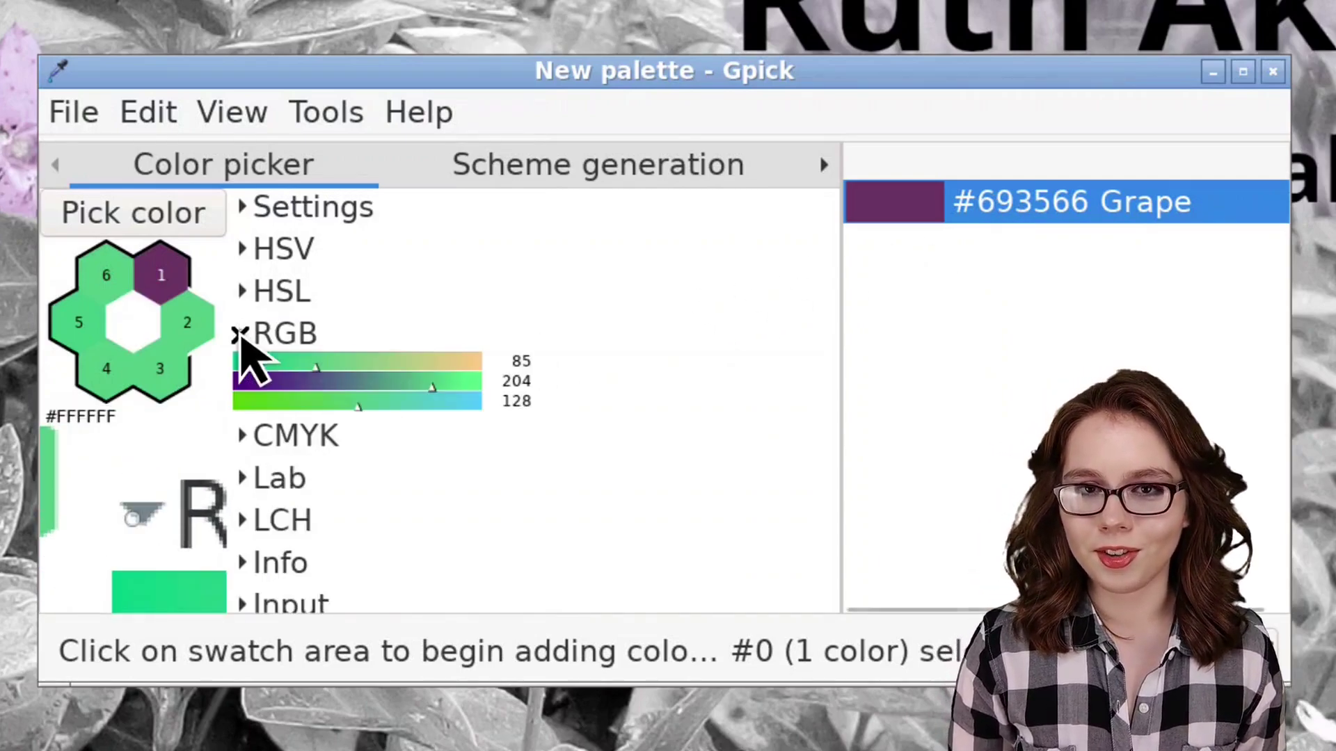
pyautogui.moveTo(316, 372)
pyautogui.mouseDown()
pyautogui.moveTo(462, 369)
pyautogui.moveTo(428, 385)
pyautogui.moveTo(284, 387)
pyautogui.moveTo(306, 387)
pyautogui.mouseUp()
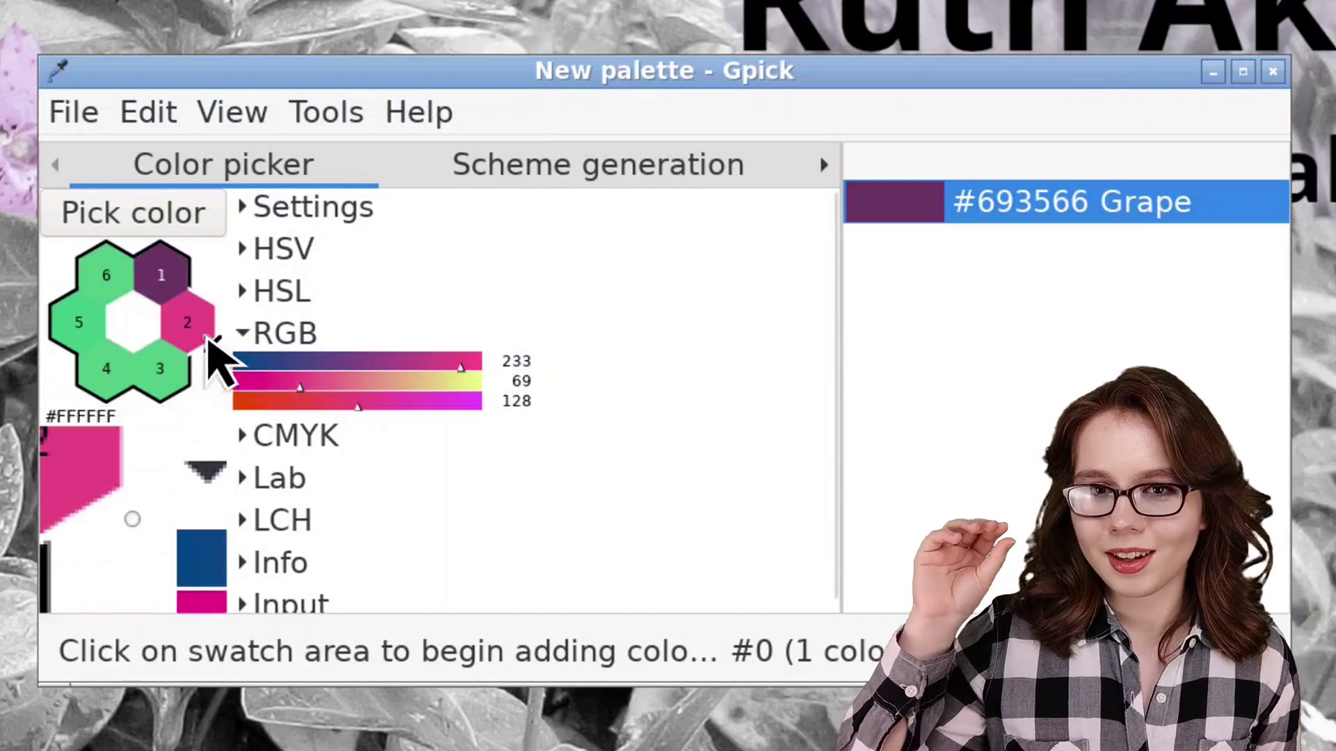
pyautogui.moveTo(185, 330); pyautogui.dragTo(923, 314)
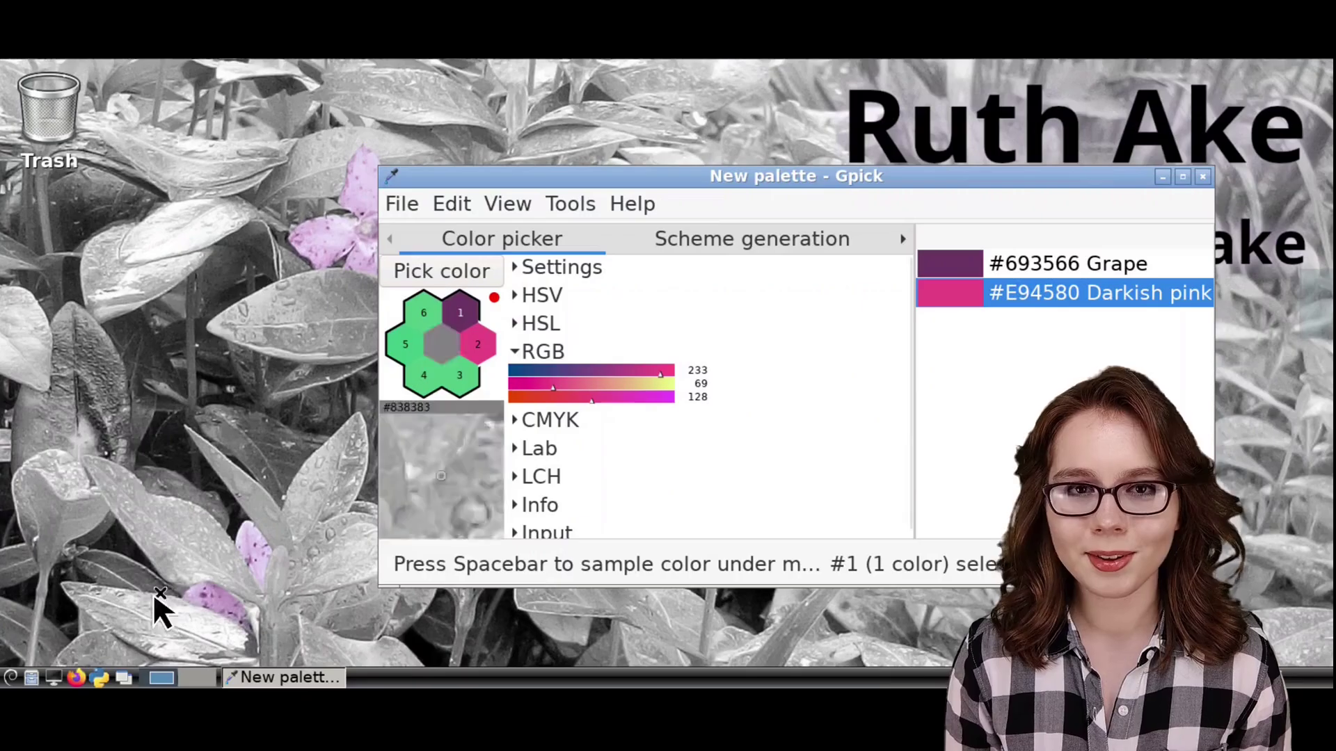
pyautogui.click(11, 677)
# Launch Mousepad and paste Grape's hex code #693566 into a new note
pyautogui.moveTo(149, 411)
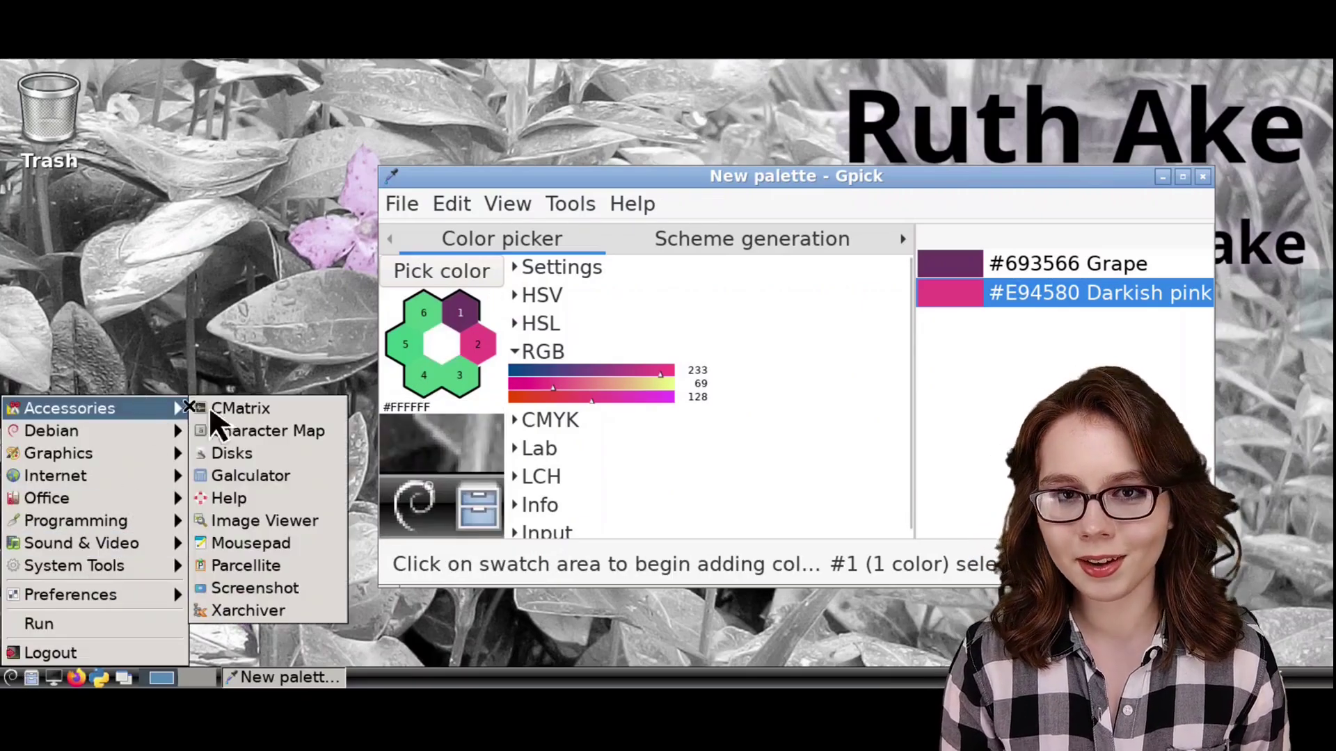
pyautogui.click(291, 542)
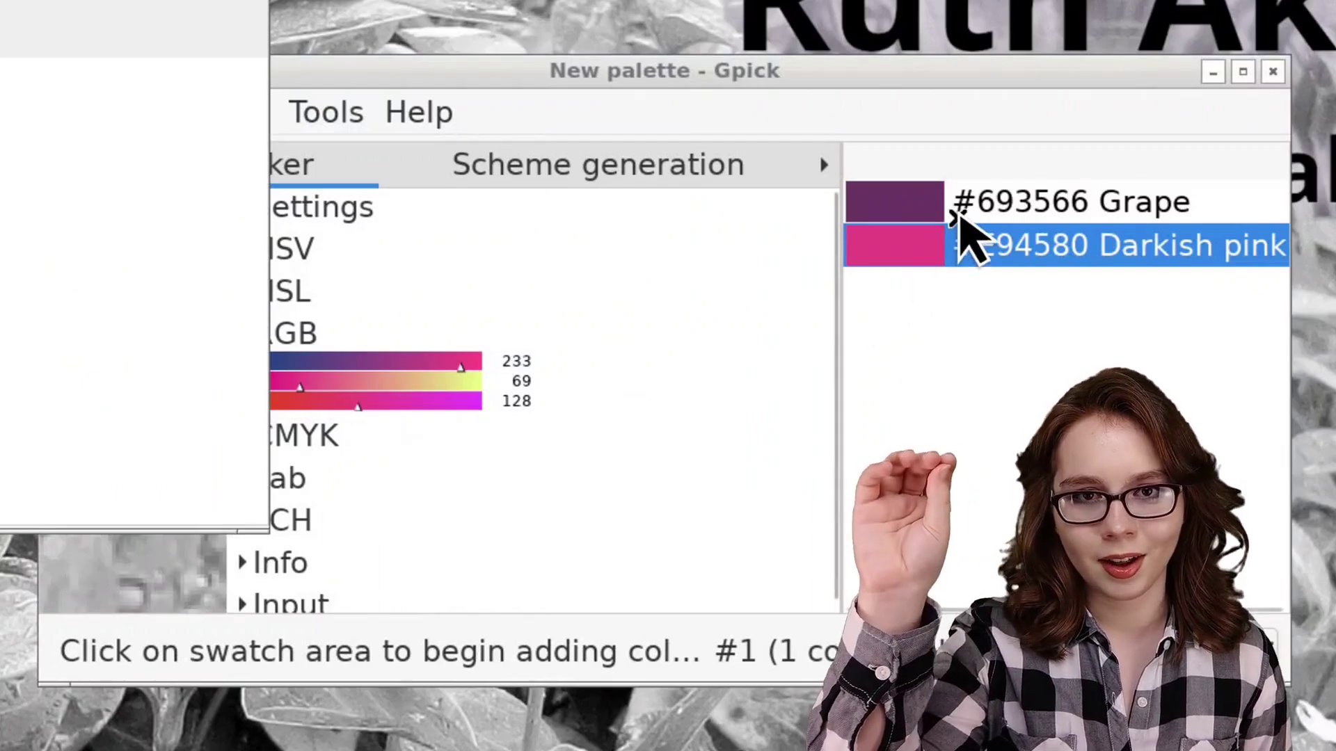
pyautogui.click(959, 214)
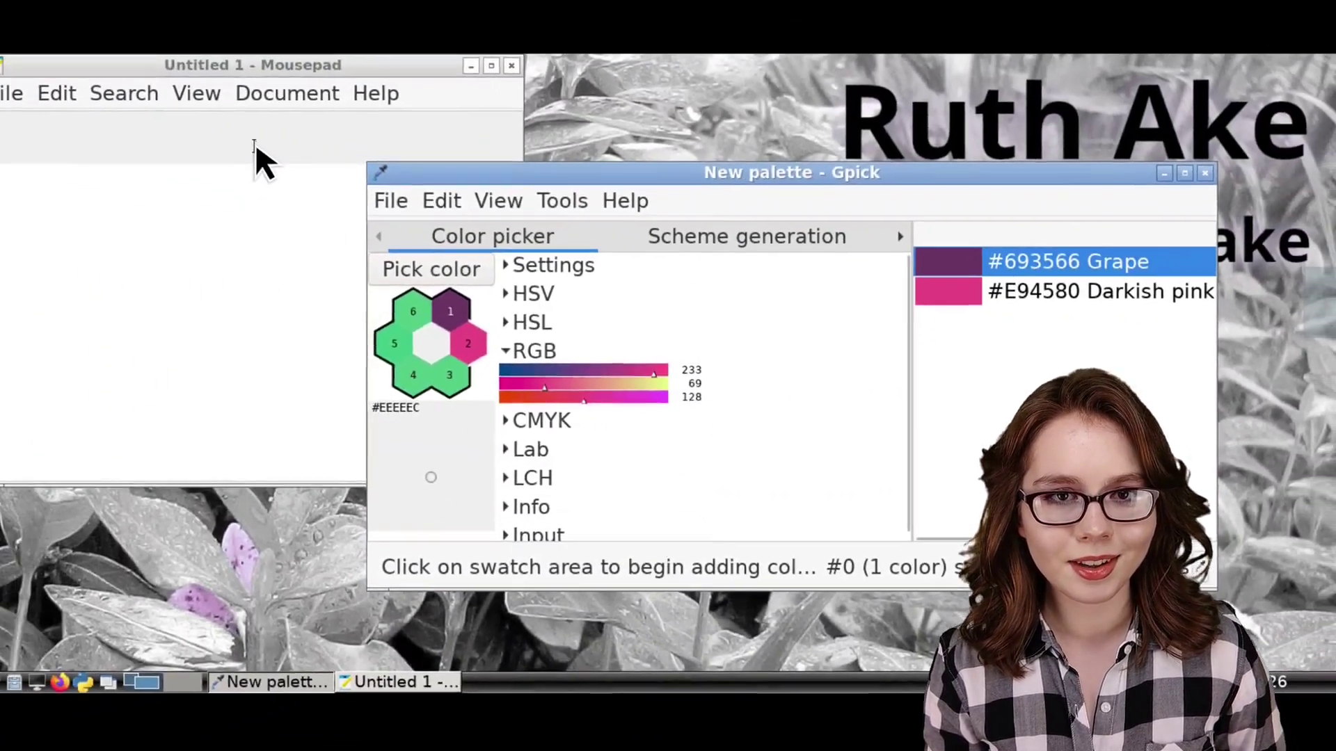
pyautogui.click(269, 161)
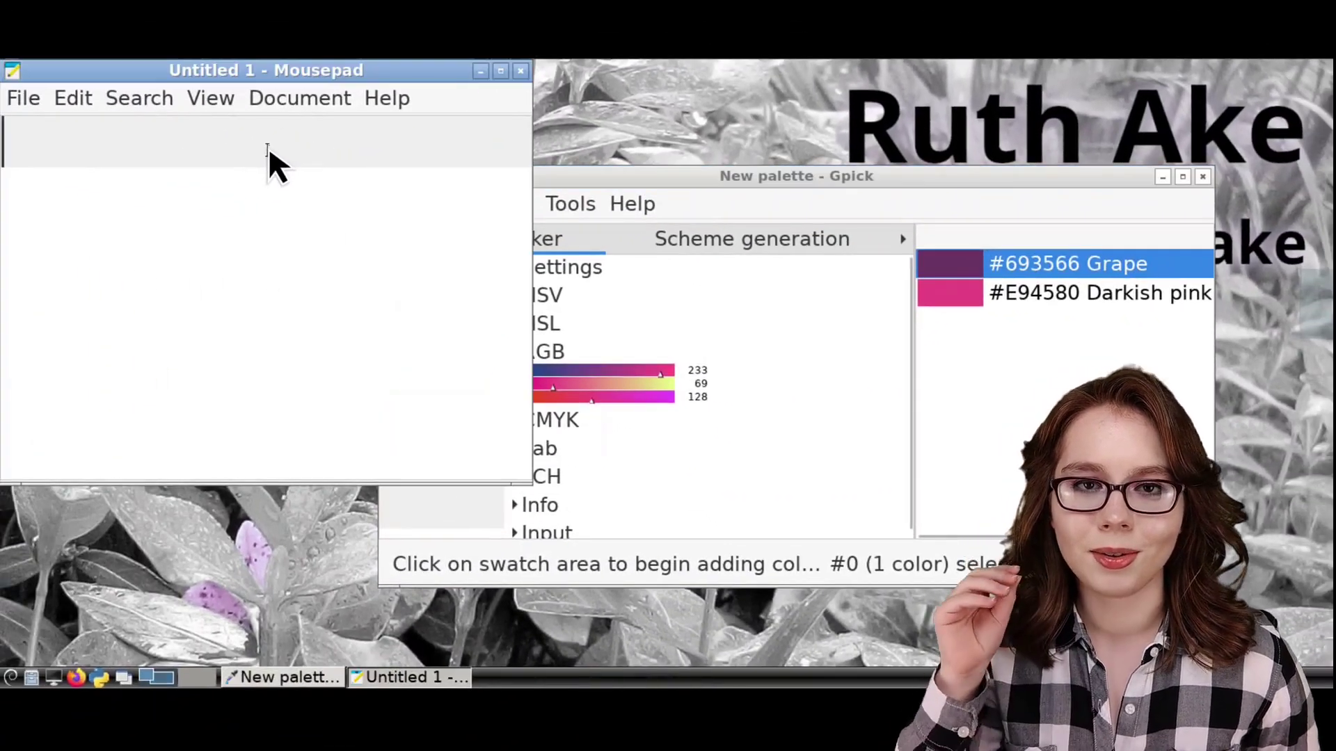
pyautogui.write('#693566')
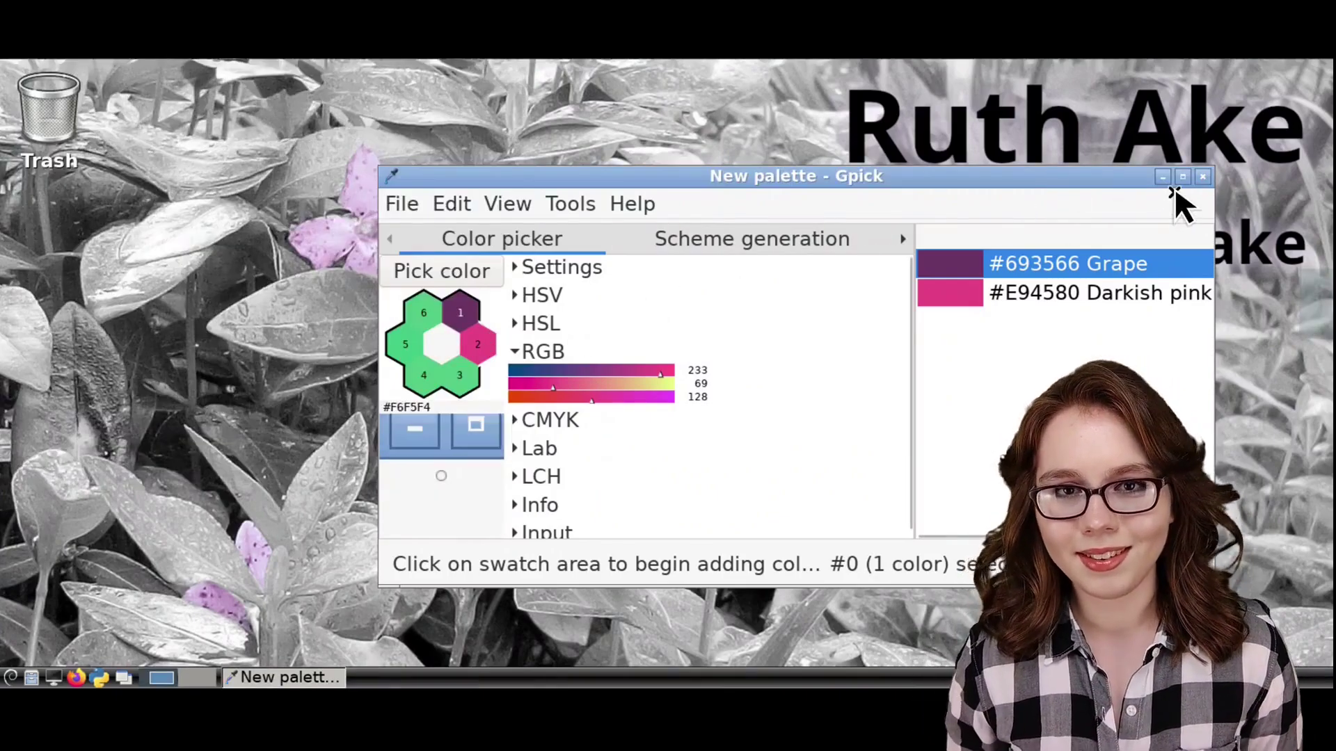
# Maximize Gpick and try the Analogous and Triadic types in Scheme generation
pyautogui.click(1181, 180)
pyautogui.click(358, 135)
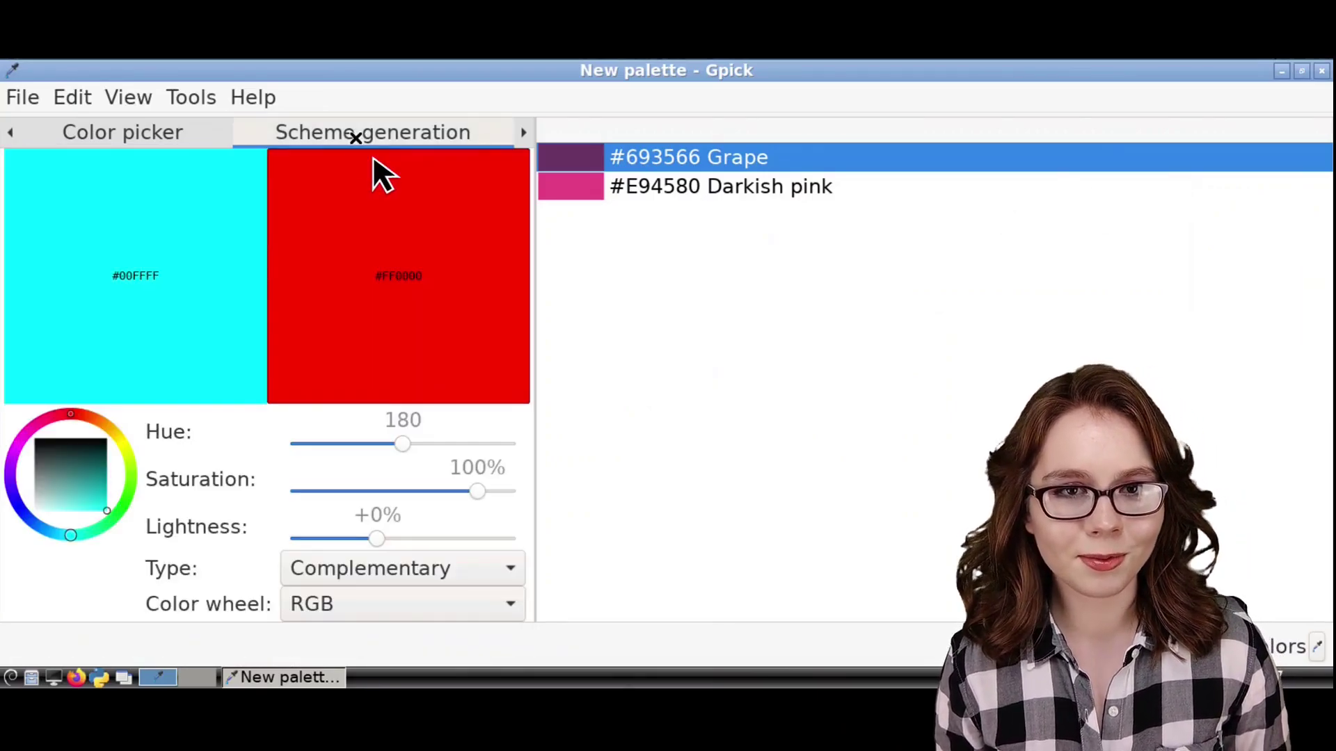
pyautogui.click(471, 570)
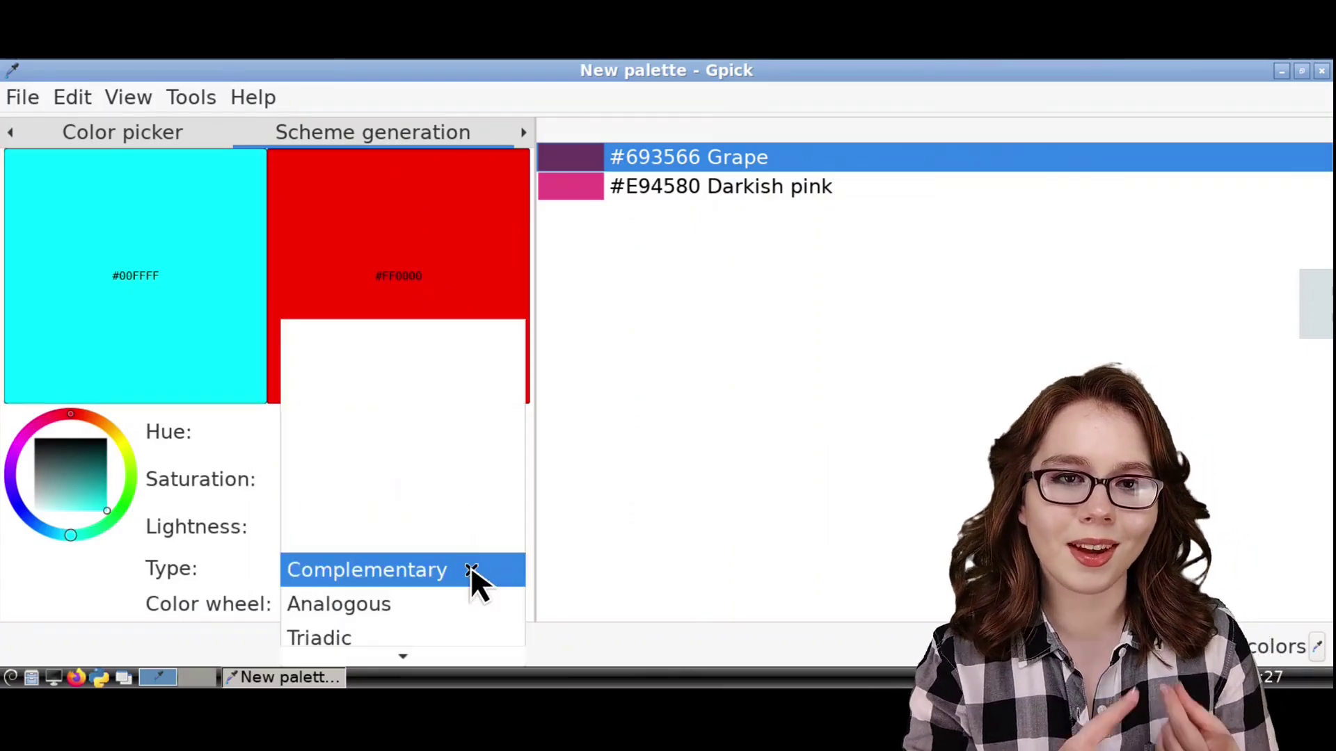
pyautogui.click(471, 604)
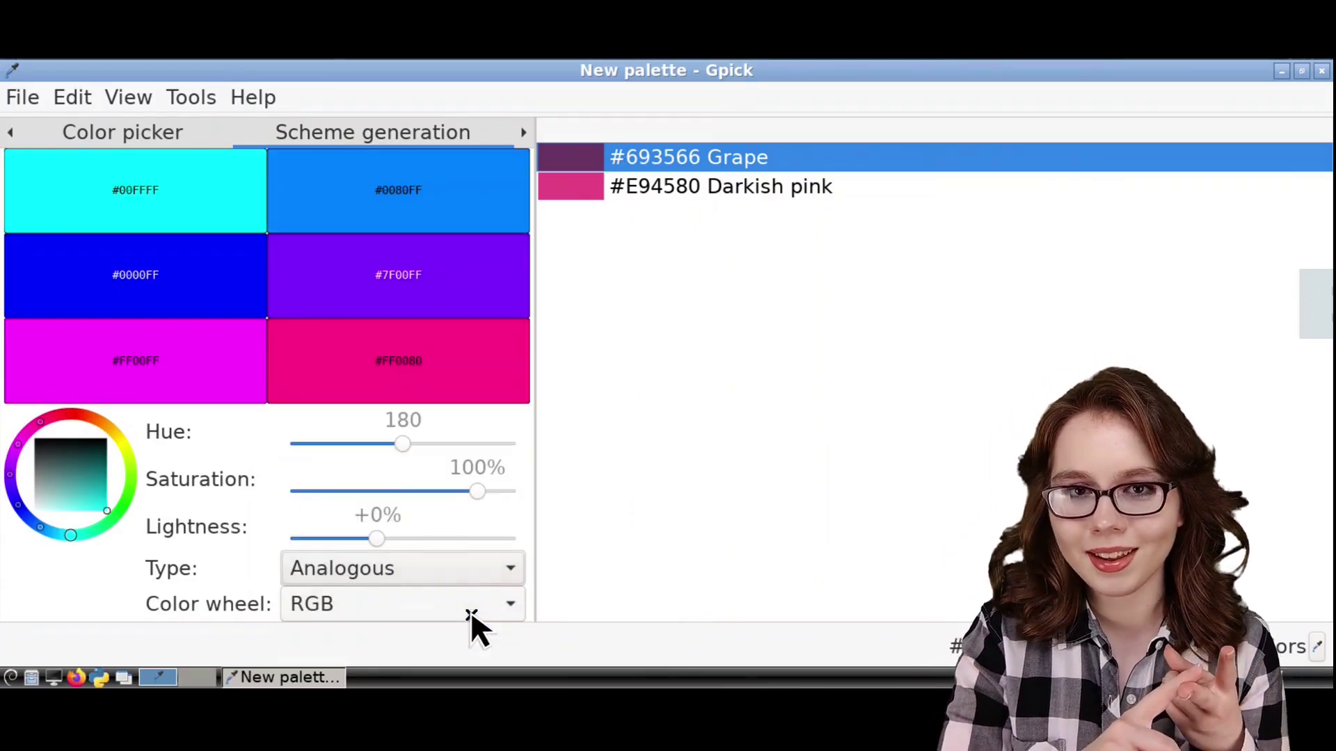
pyautogui.click(465, 568)
pyautogui.click(465, 604)
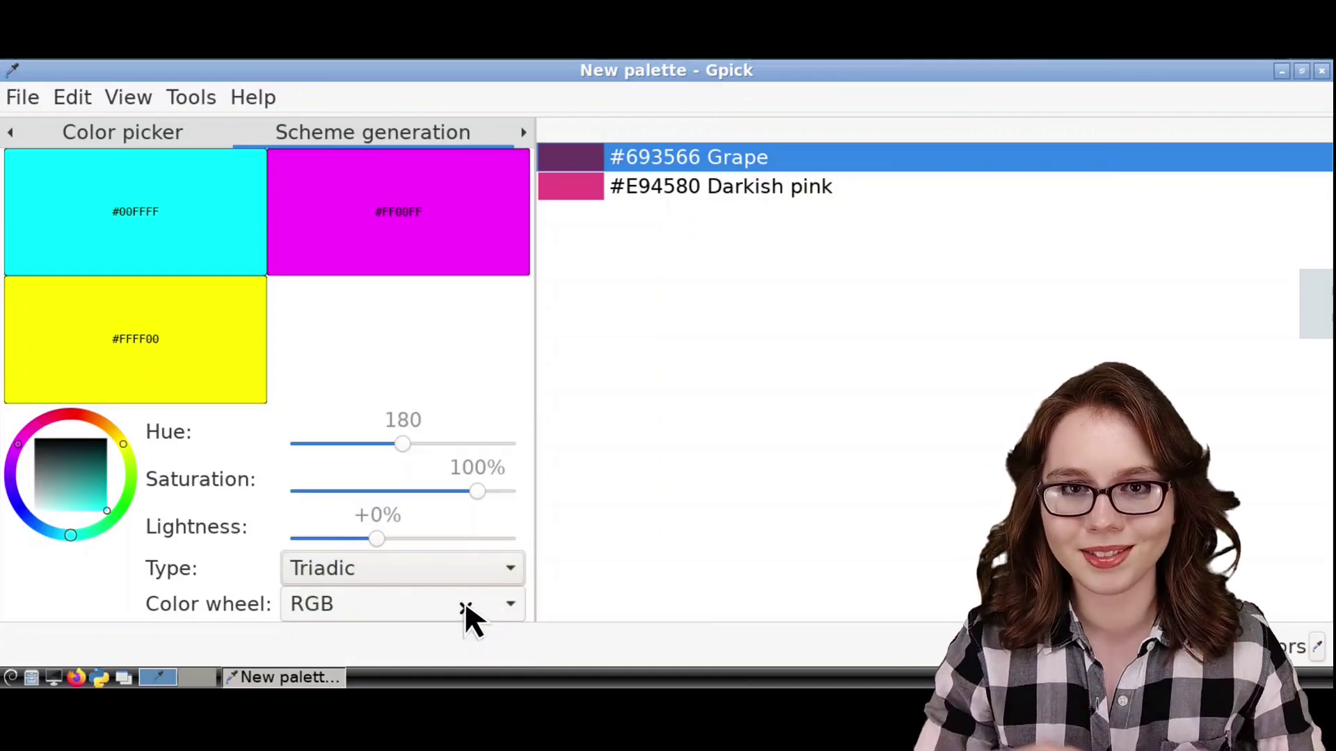
# Build a Complementary scheme from Grape and add its green #356938 Pine to the palette
pyautogui.click(444, 570)
pyautogui.click(439, 504)
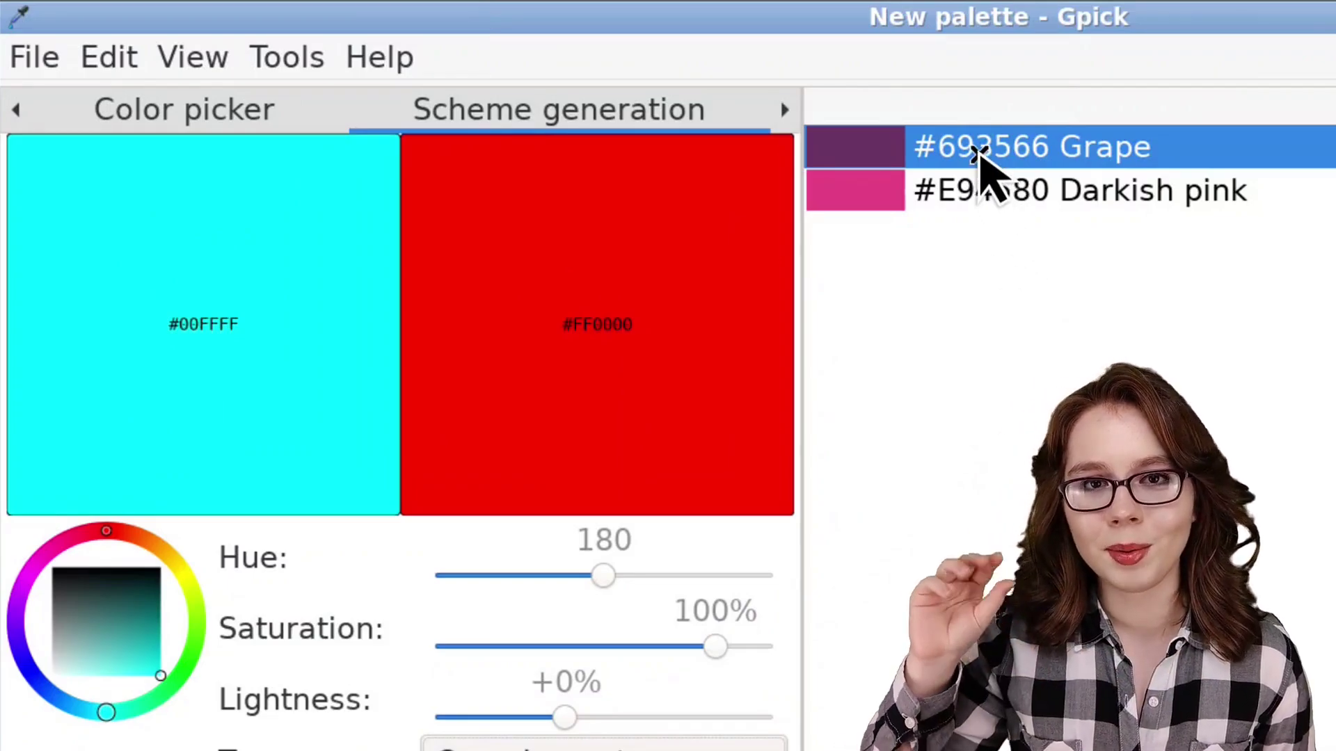
pyautogui.moveTo(953, 162); pyautogui.dragTo(282, 270)
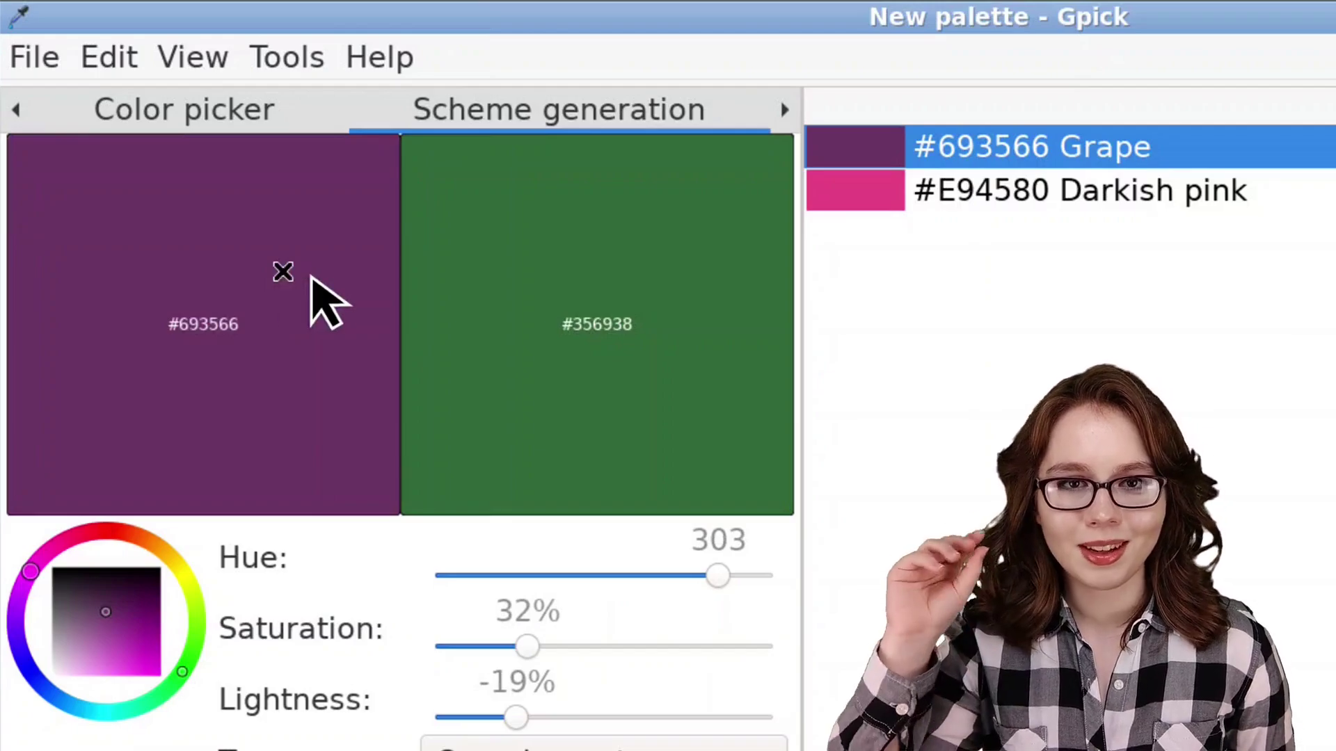
pyautogui.moveTo(503, 298); pyautogui.dragTo(876, 334)
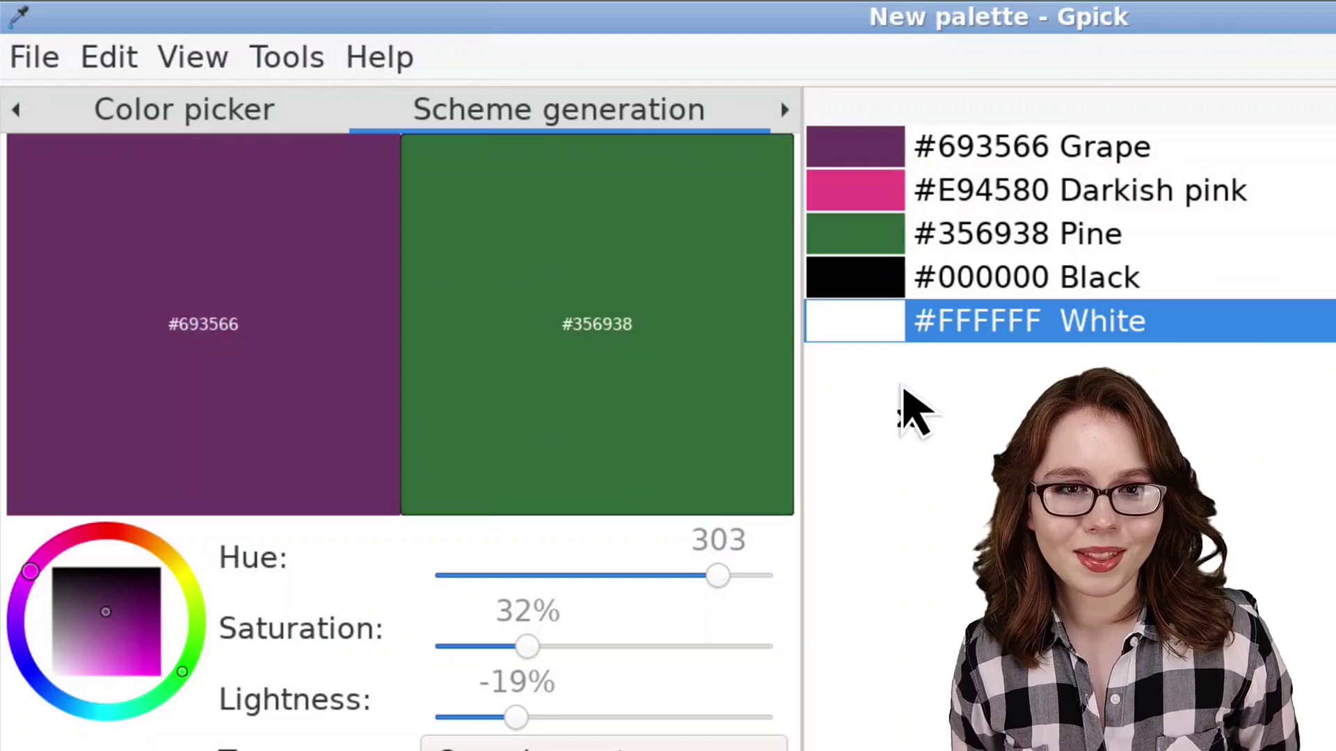
# Show the palette in Layout preview using the Webpage layout
pyautogui.click(786, 109)
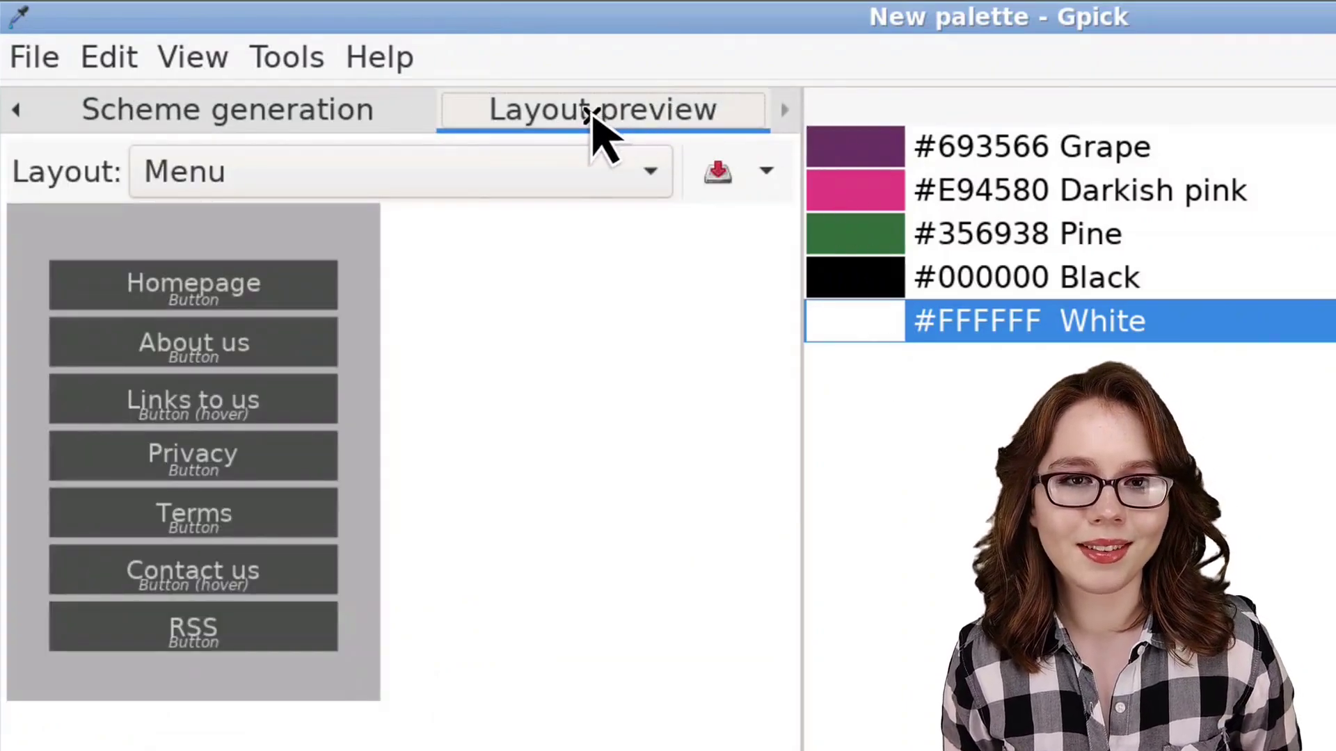
pyautogui.click(579, 171)
pyautogui.click(557, 126)
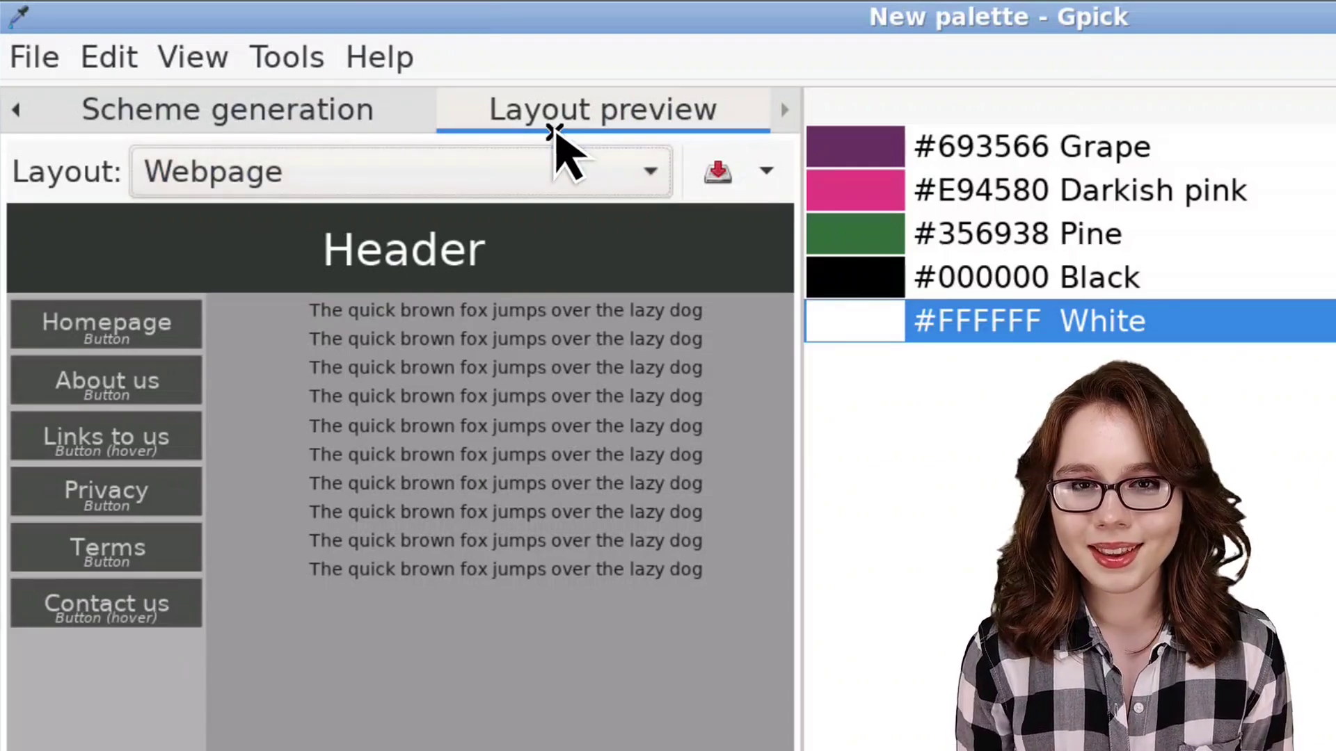
# Colour the webpage header Grape, the hover buttons Darkish pink and the buttons Pine
pyautogui.click(865, 165)
pyautogui.moveTo(865, 164); pyautogui.dragTo(611, 253)
pyautogui.moveTo(881, 198); pyautogui.dragTo(183, 439)
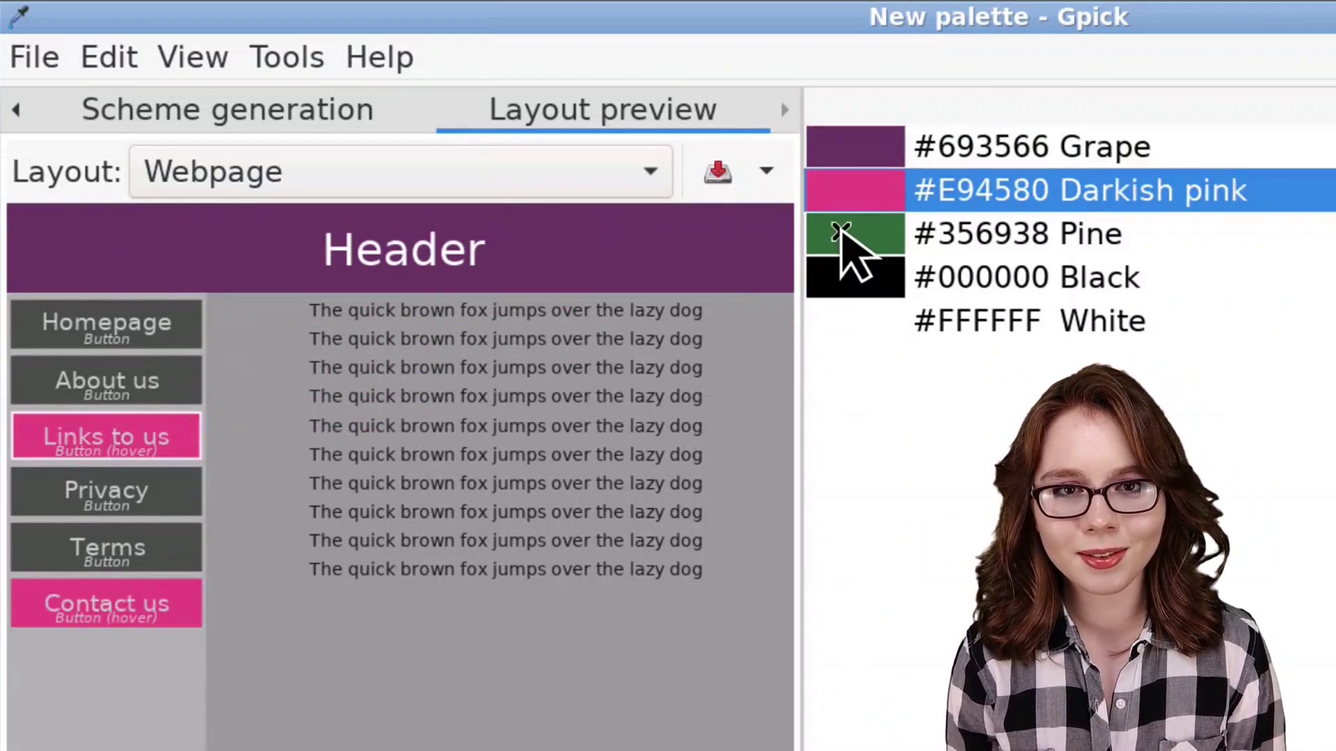
pyautogui.moveTo(840, 233); pyautogui.dragTo(188, 349)
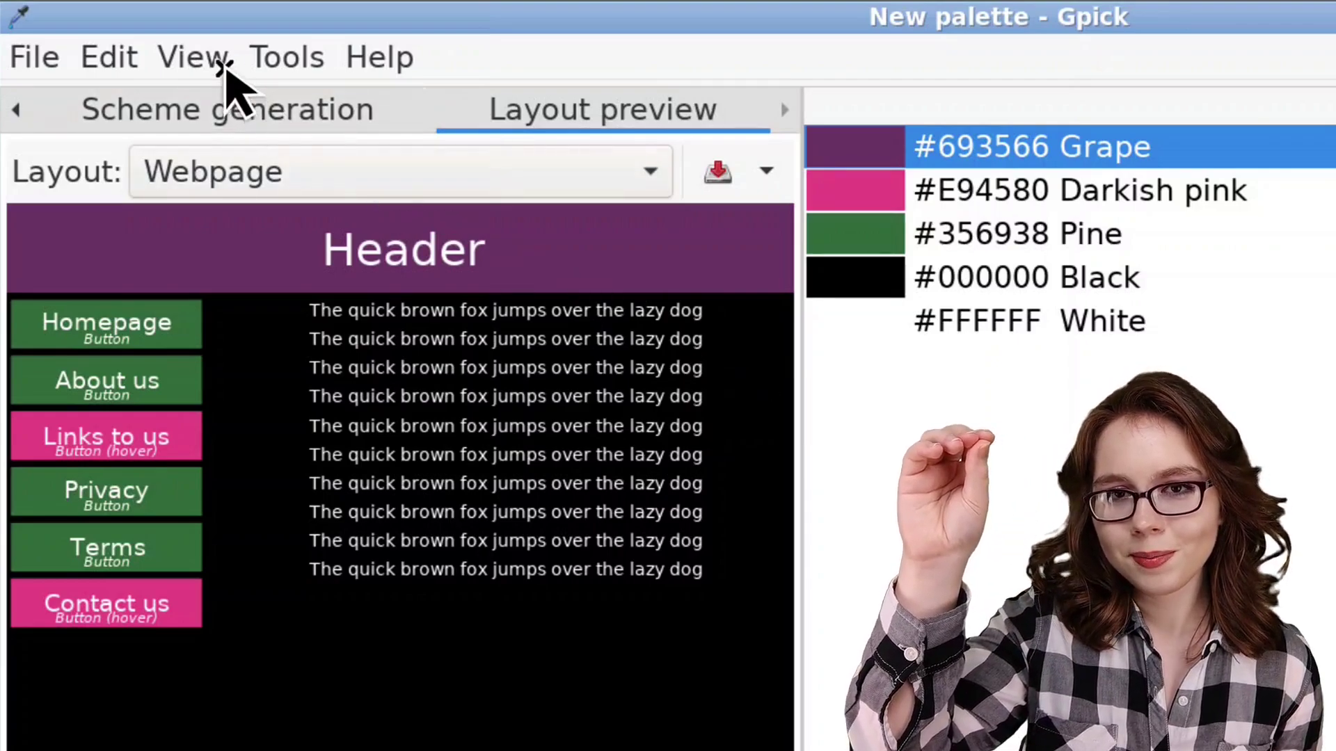
# Switch the secondary view to Variations, then remove all colours from the palette
pyautogui.click(223, 66)
pyautogui.moveTo(234, 167)
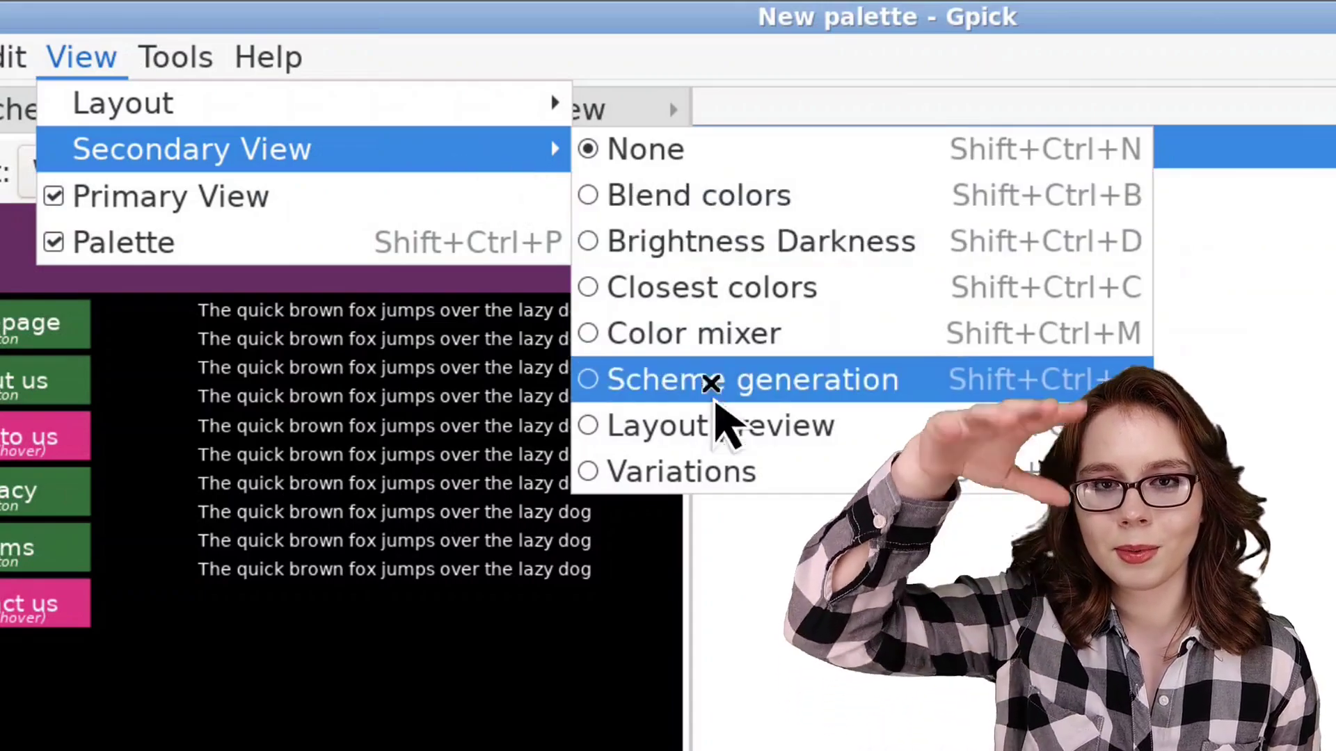
pyautogui.click(738, 479)
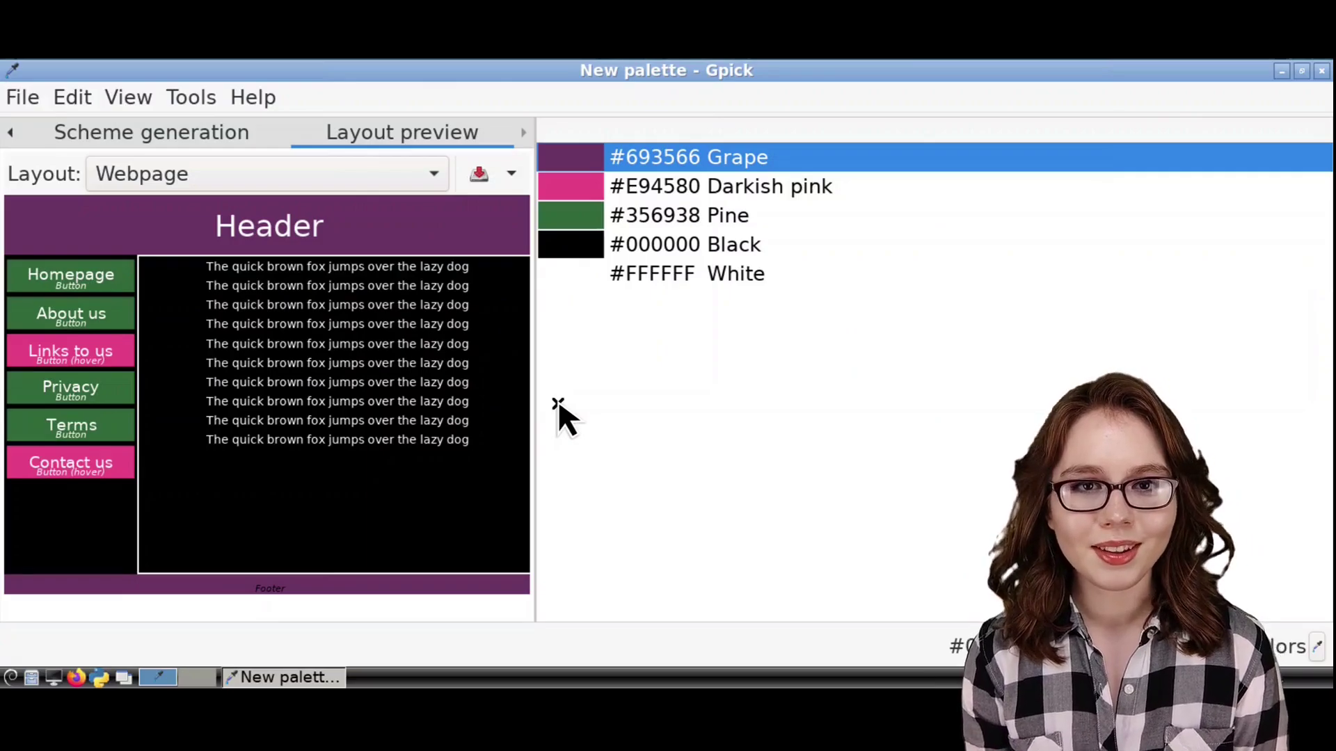
pyautogui.rightClick(745, 304)
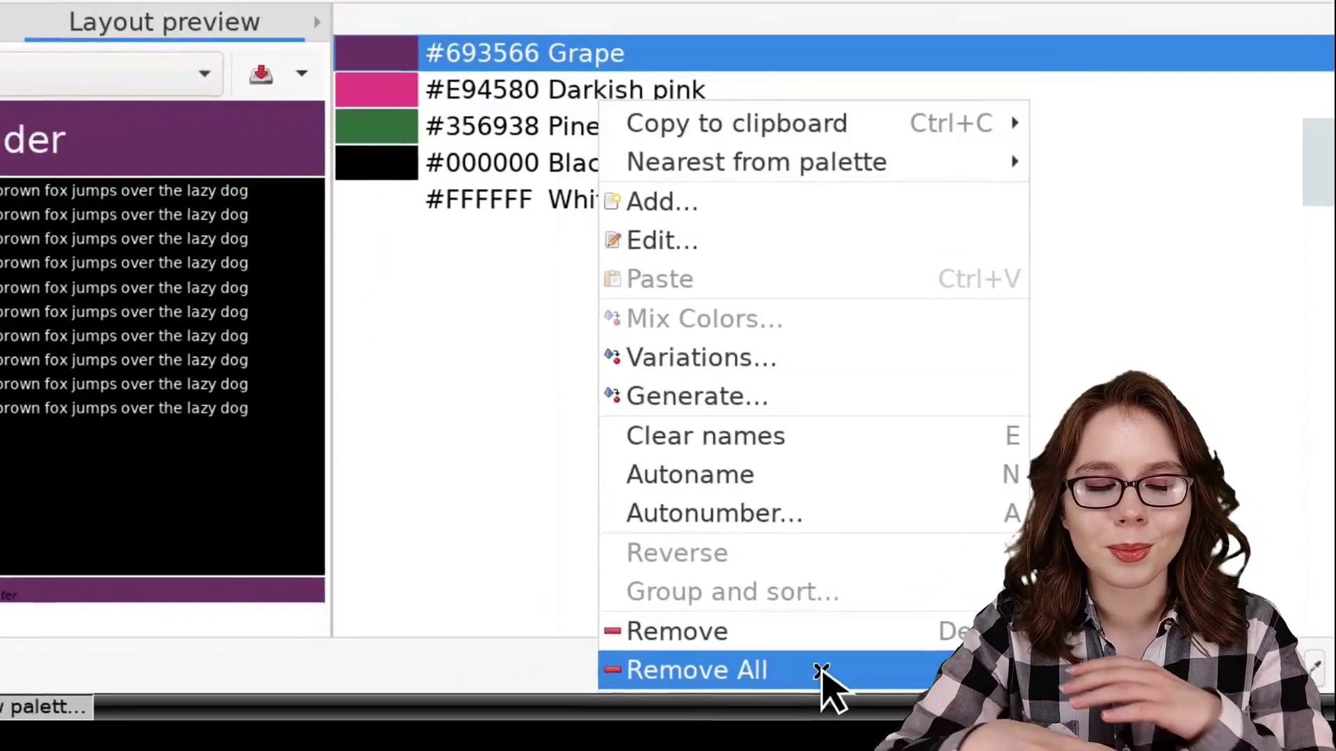
pyautogui.click(728, 692)
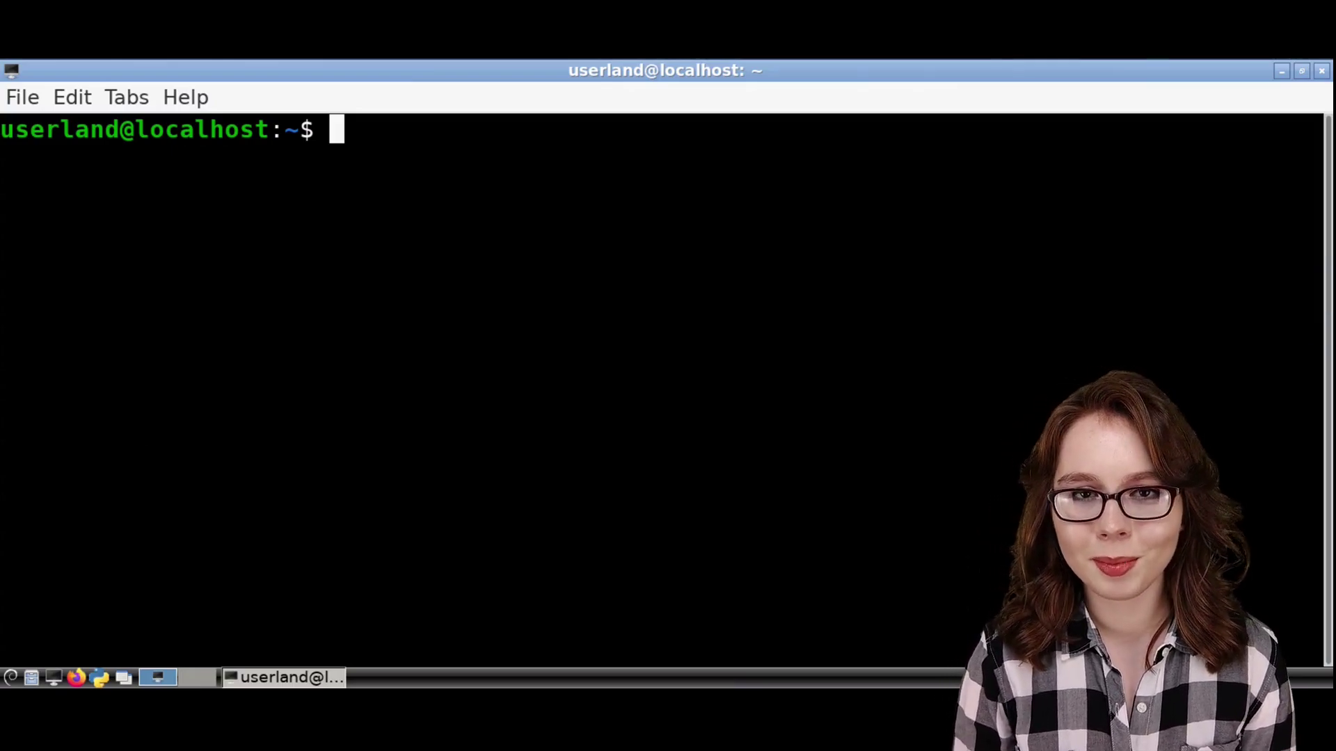
pyautogui.write('gpick -')
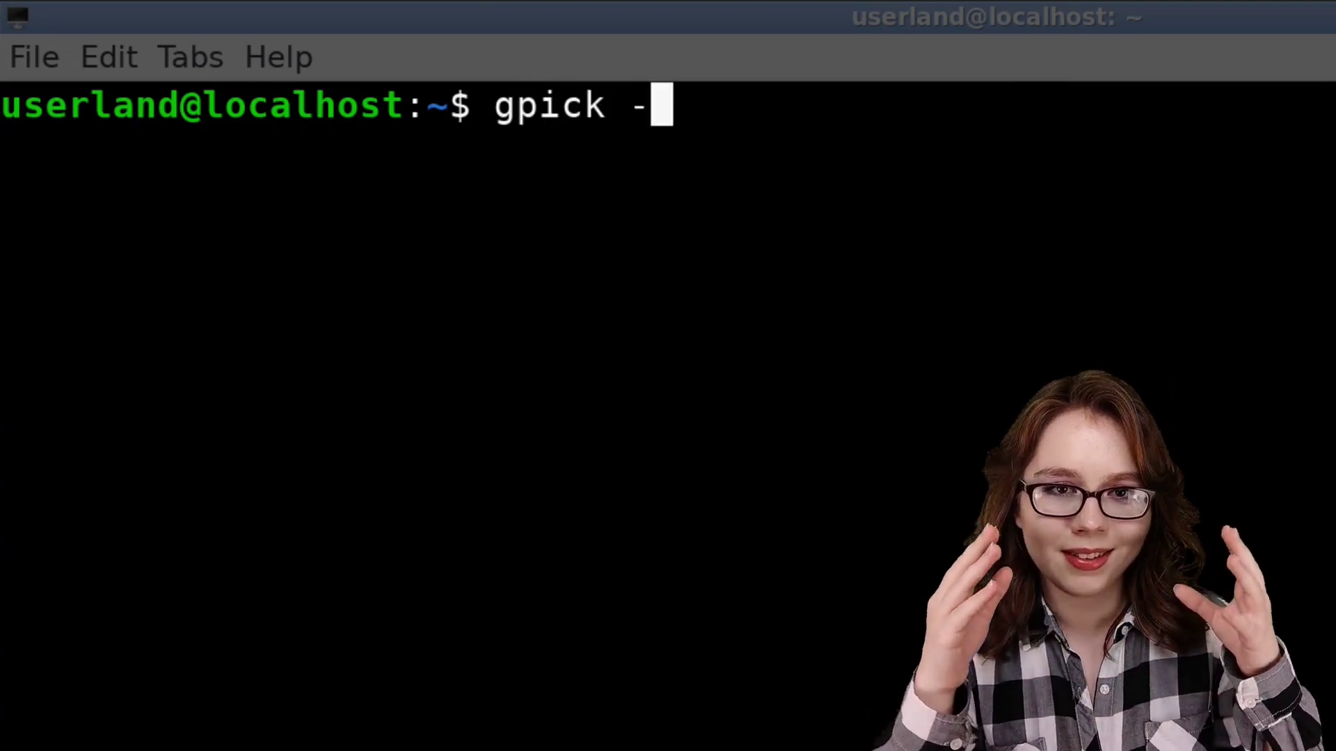
pyautogui.write('-help')
pyautogui.press('Return')
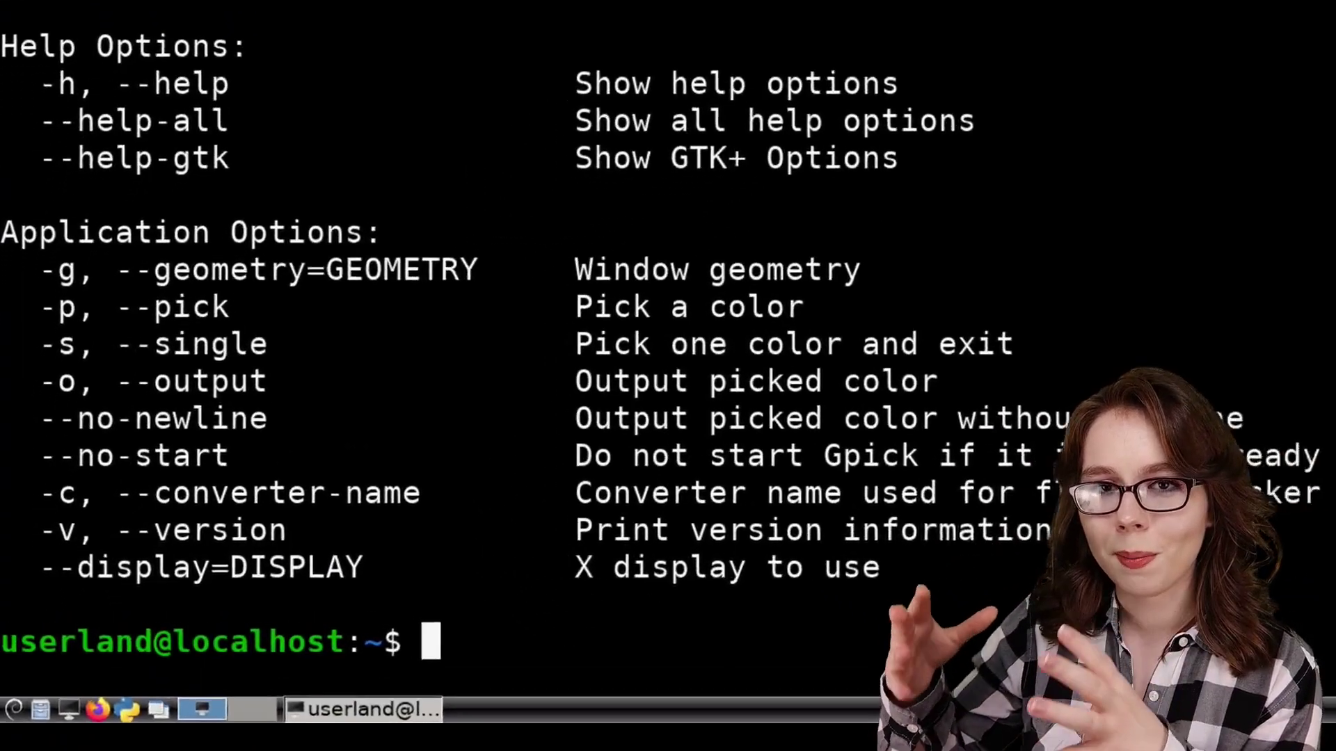
pyautogui.write('m')
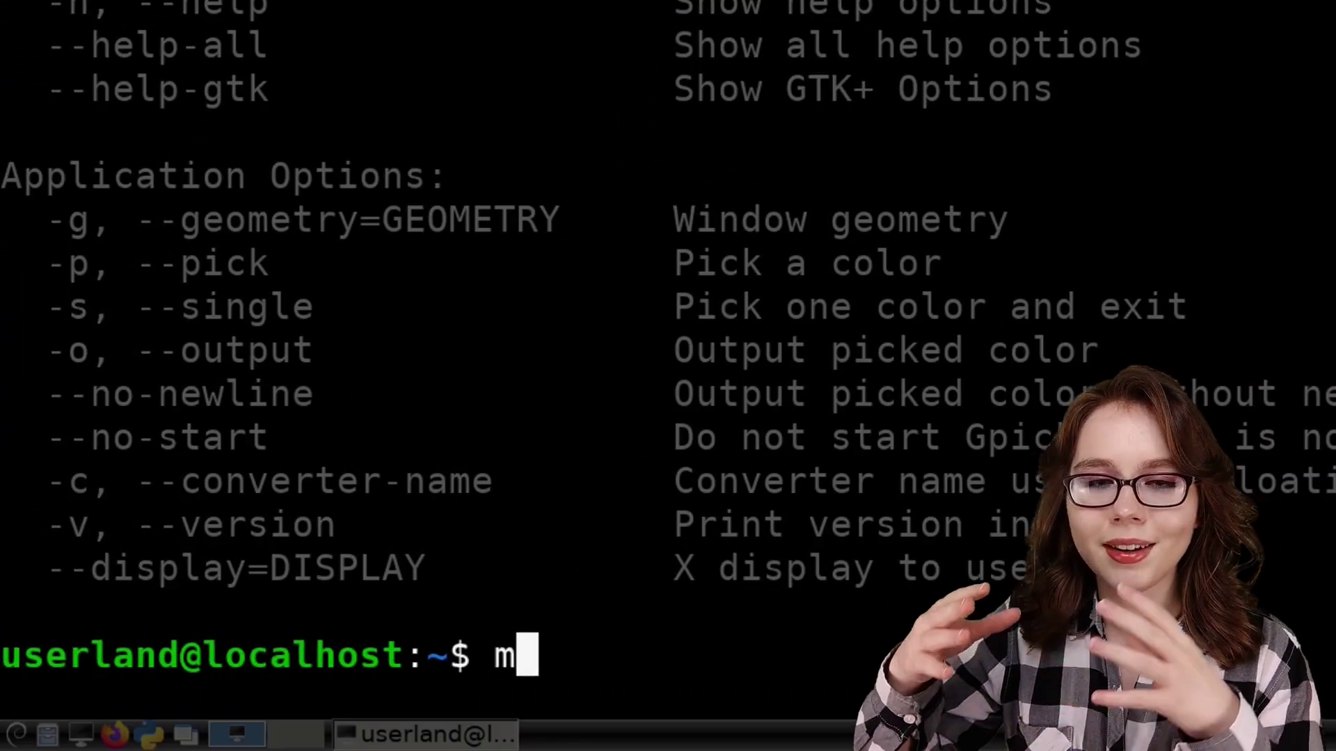
pyautogui.write('an gpick')
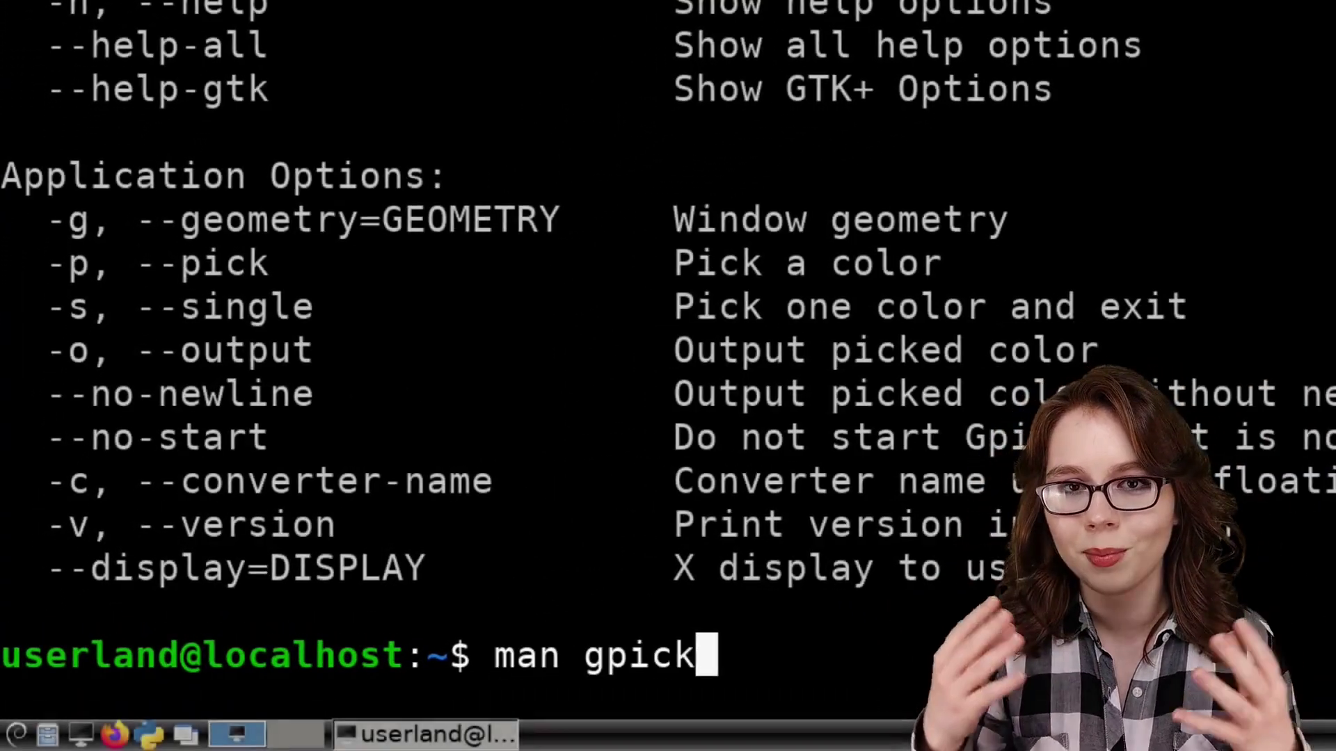
pyautogui.press('Return')
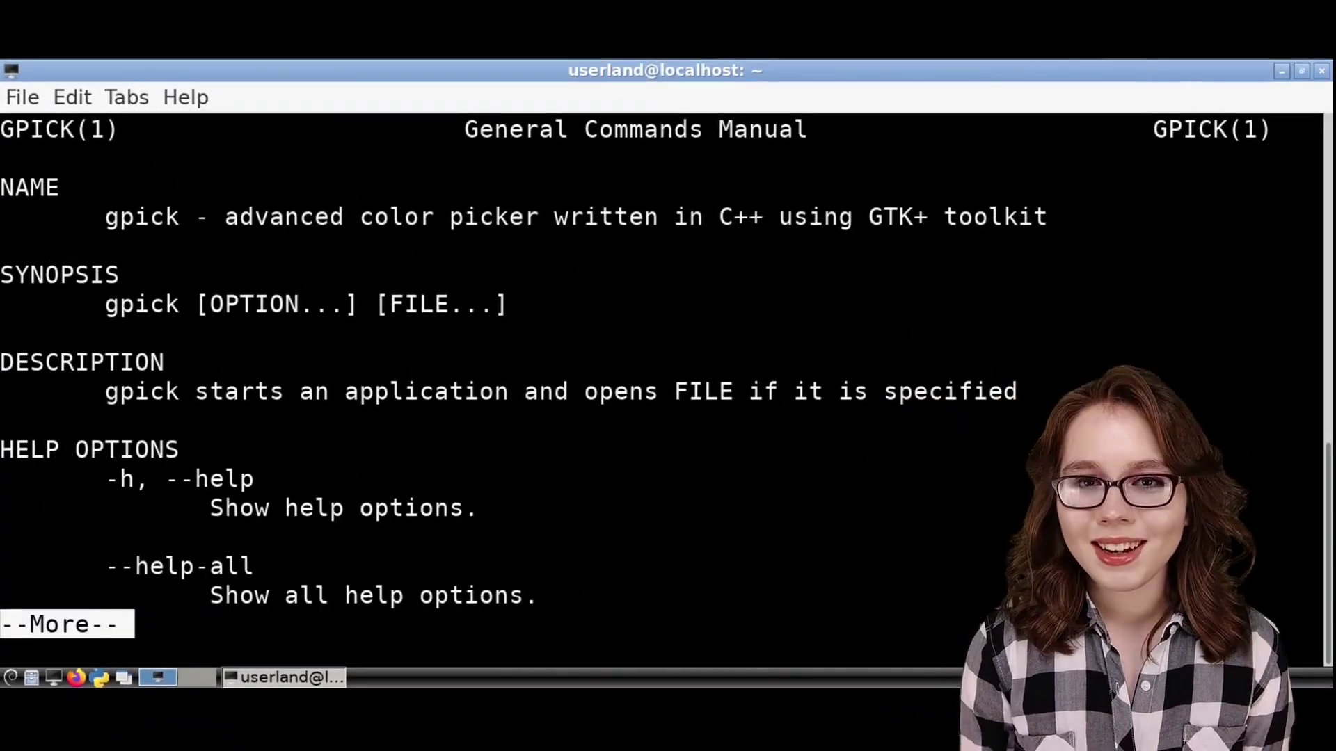
pyautogui.press('q')
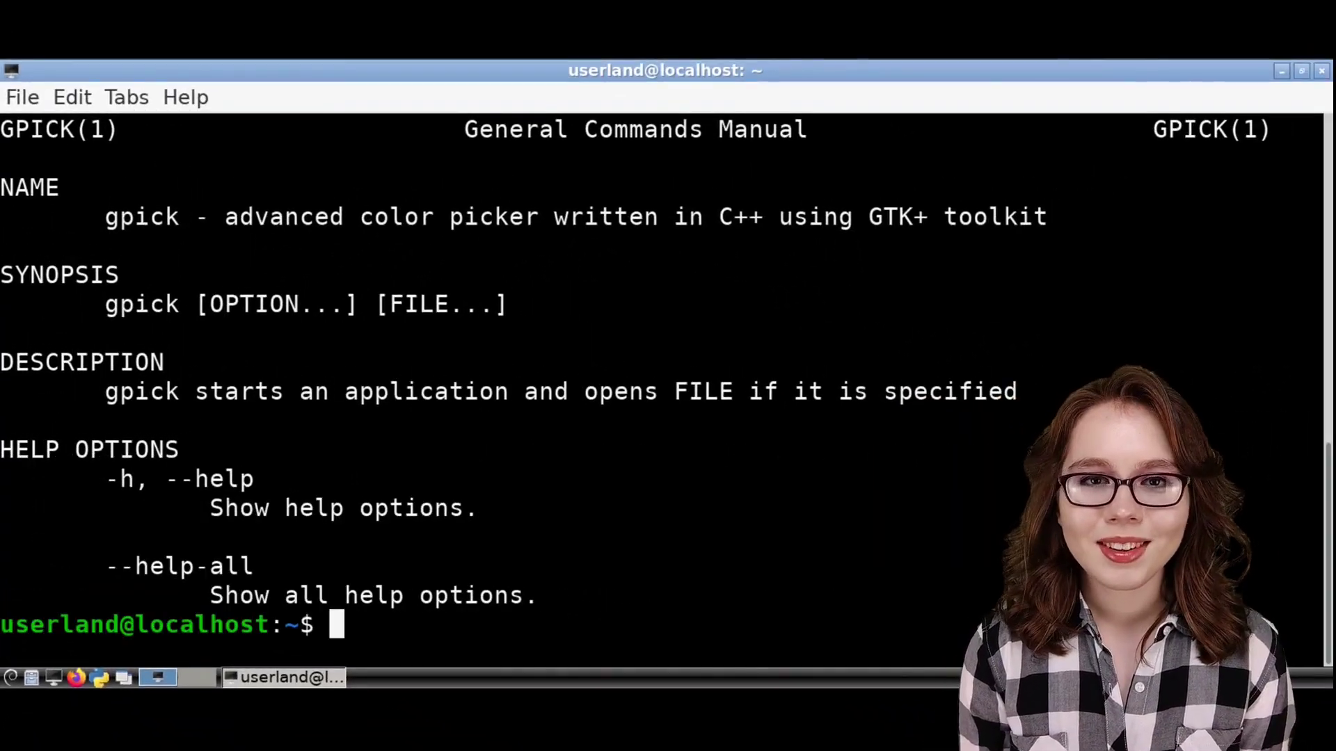
pyautogui.hotkey('ctrl', 'l')
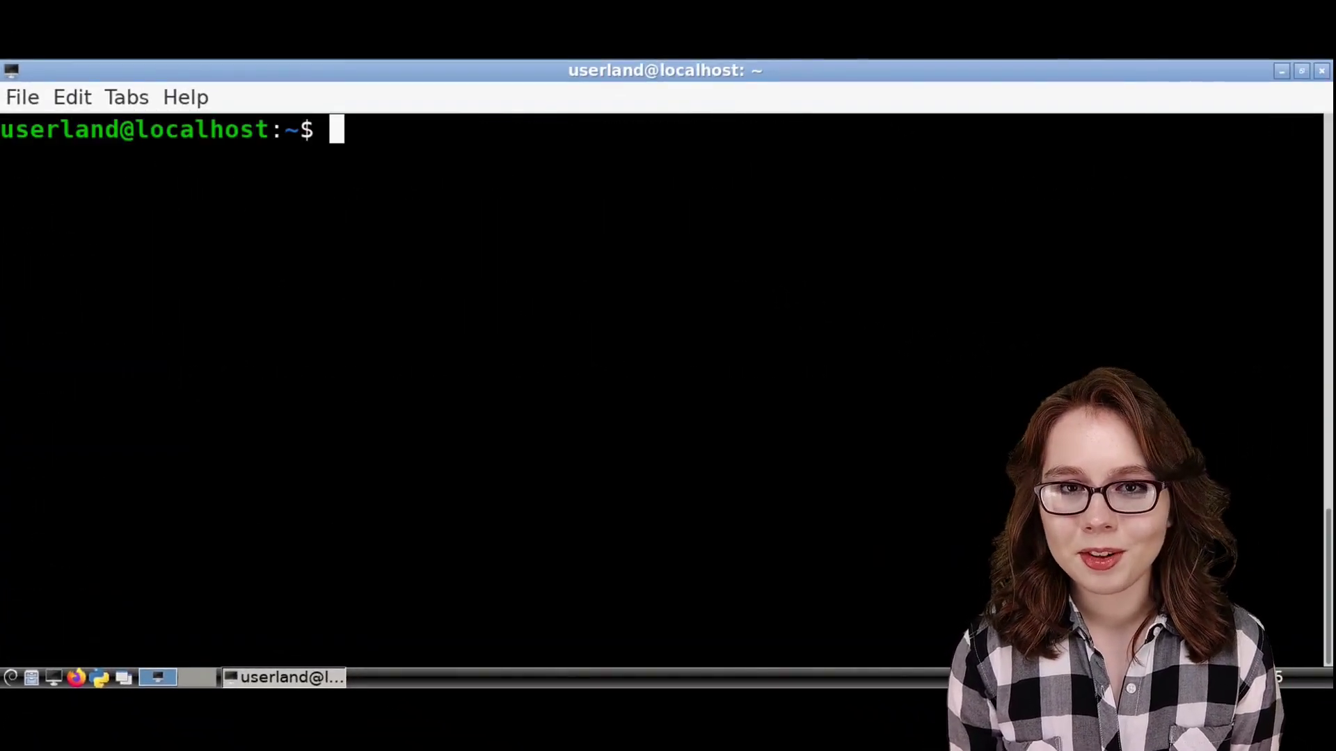
# Page through the X11 colour names with showrgb | less, scrolling down and up, then quit
pyautogui.write('s')
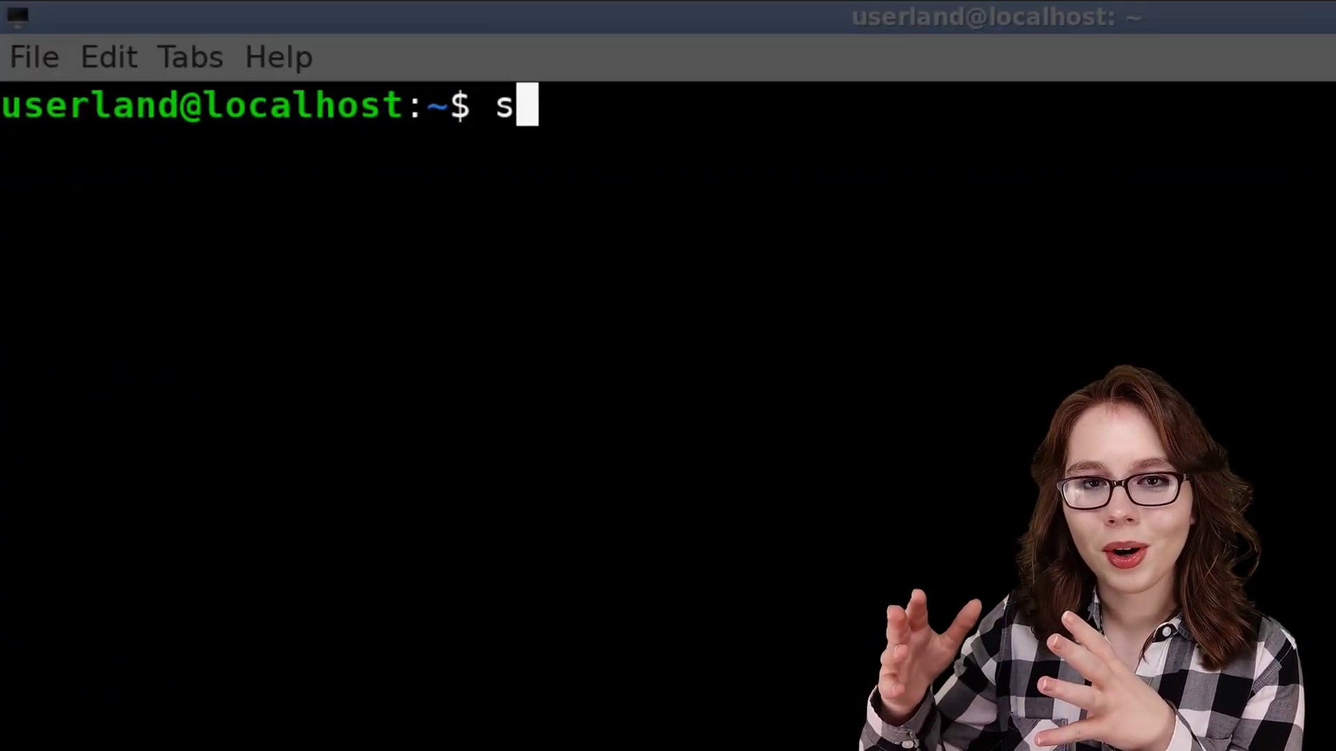
pyautogui.write('howrgb |')
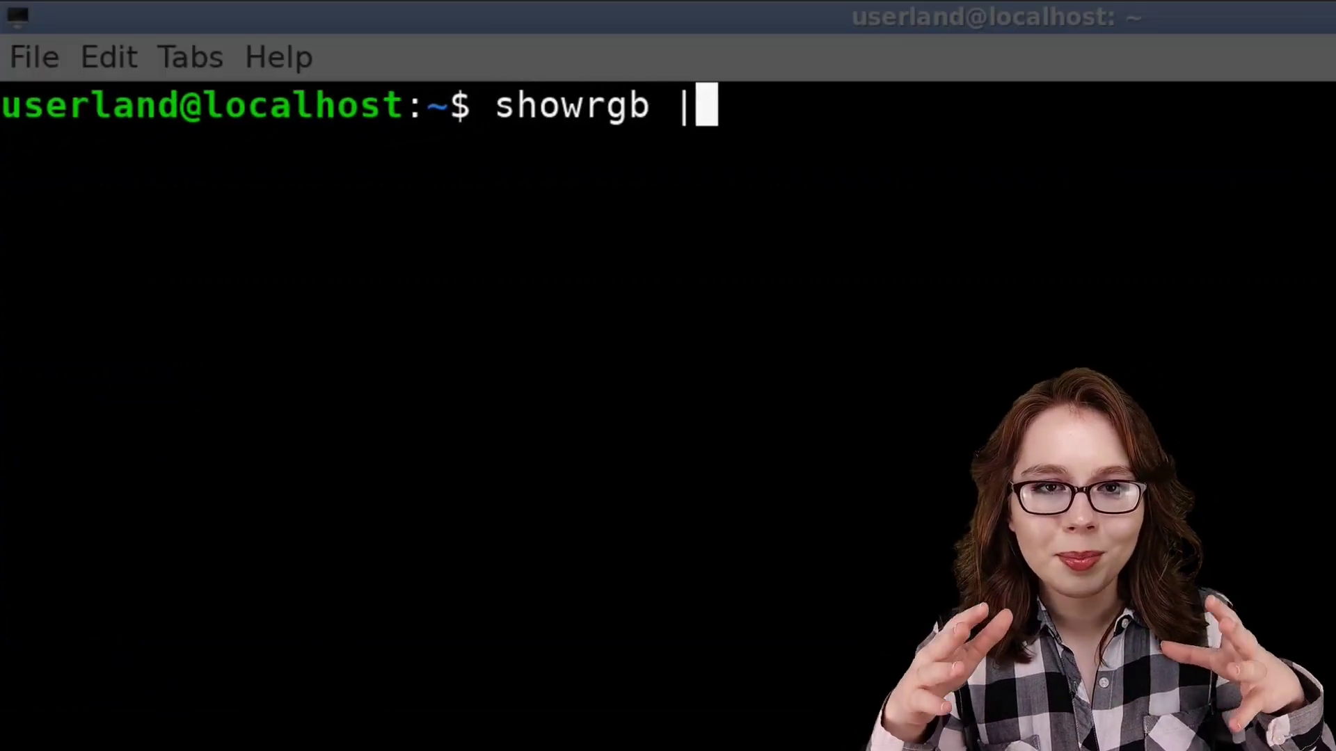
pyautogui.write(' less')
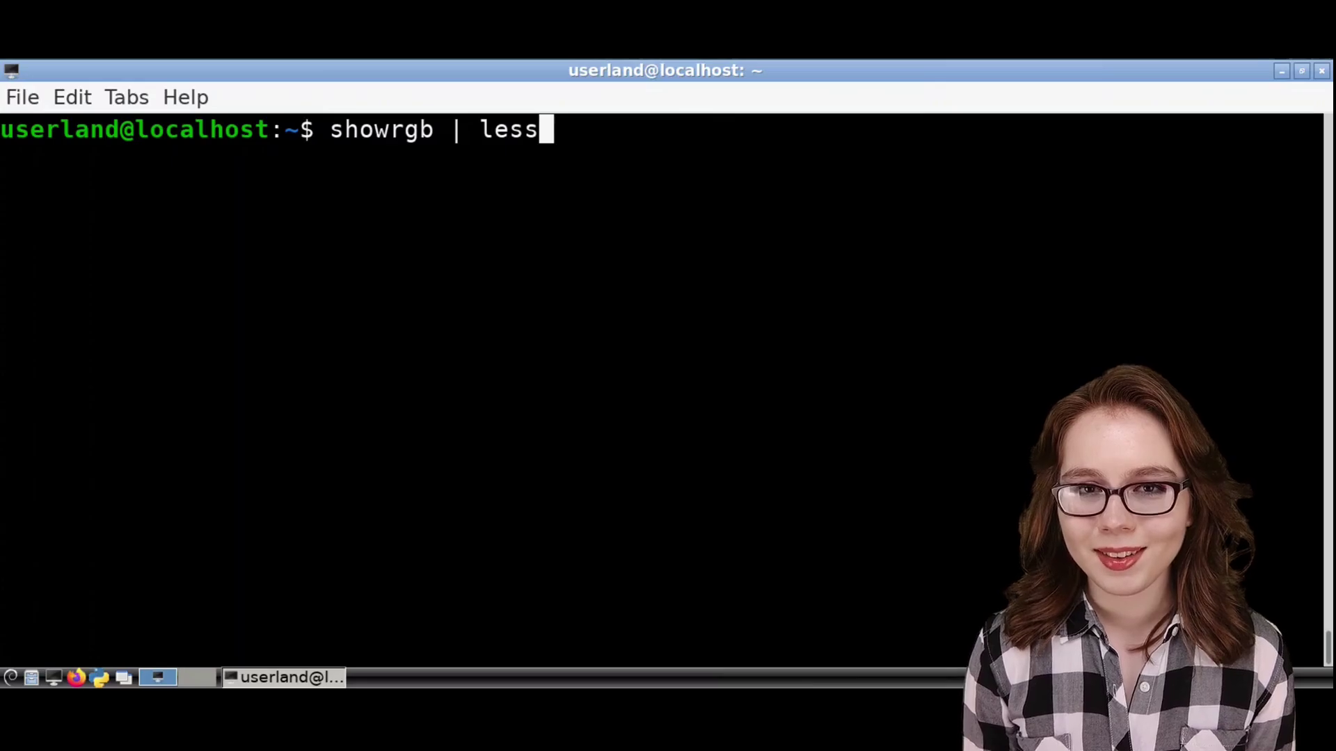
pyautogui.press('Return')
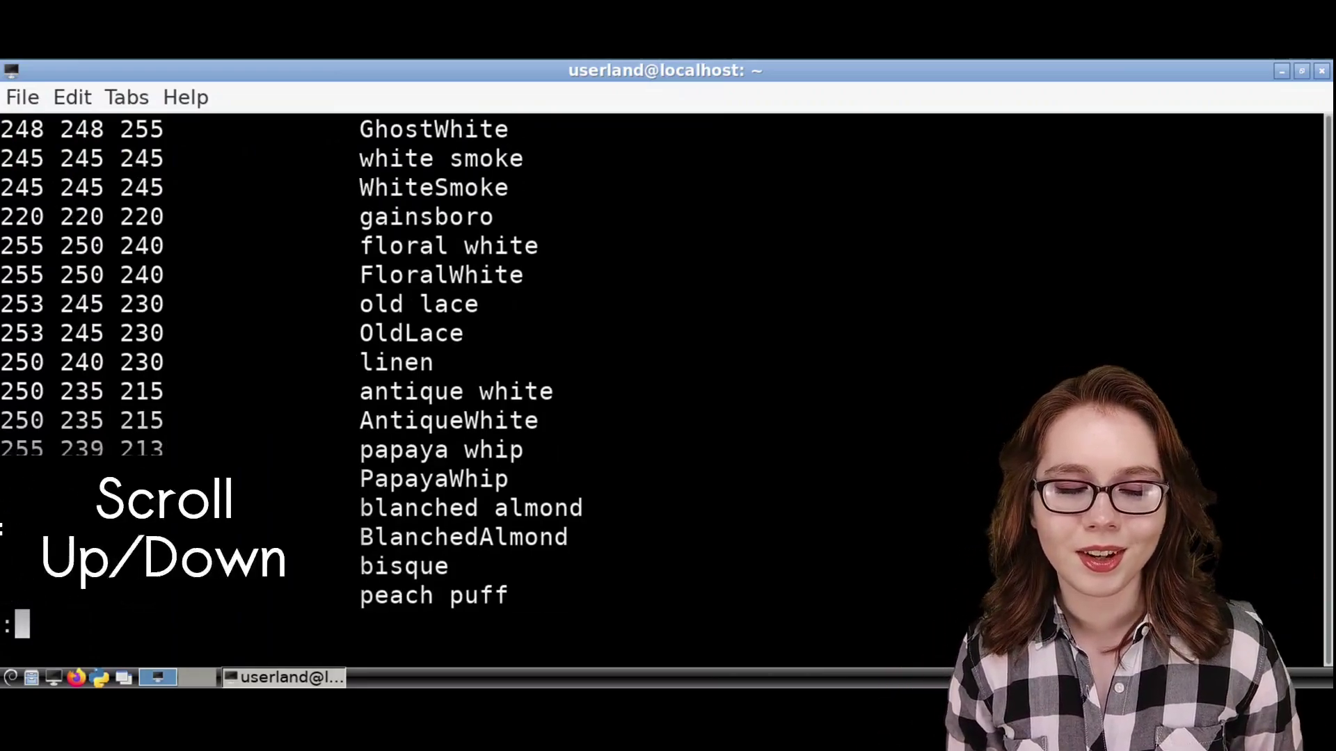
pyautogui.press('Down')
pyautogui.press('Down')
pyautogui.press('Down')
pyautogui.press('Down')
pyautogui.press('Down')
pyautogui.press('Down')
pyautogui.press('Down')
pyautogui.press('Down')
pyautogui.press('Down')
pyautogui.press('Down')
pyautogui.press('Down')
pyautogui.press('Down')
pyautogui.press('Down')
pyautogui.press('Down')
pyautogui.press('Down')
pyautogui.press('Down')
pyautogui.press('Down')
pyautogui.press('Down')
pyautogui.press('Down')
pyautogui.press('Down')
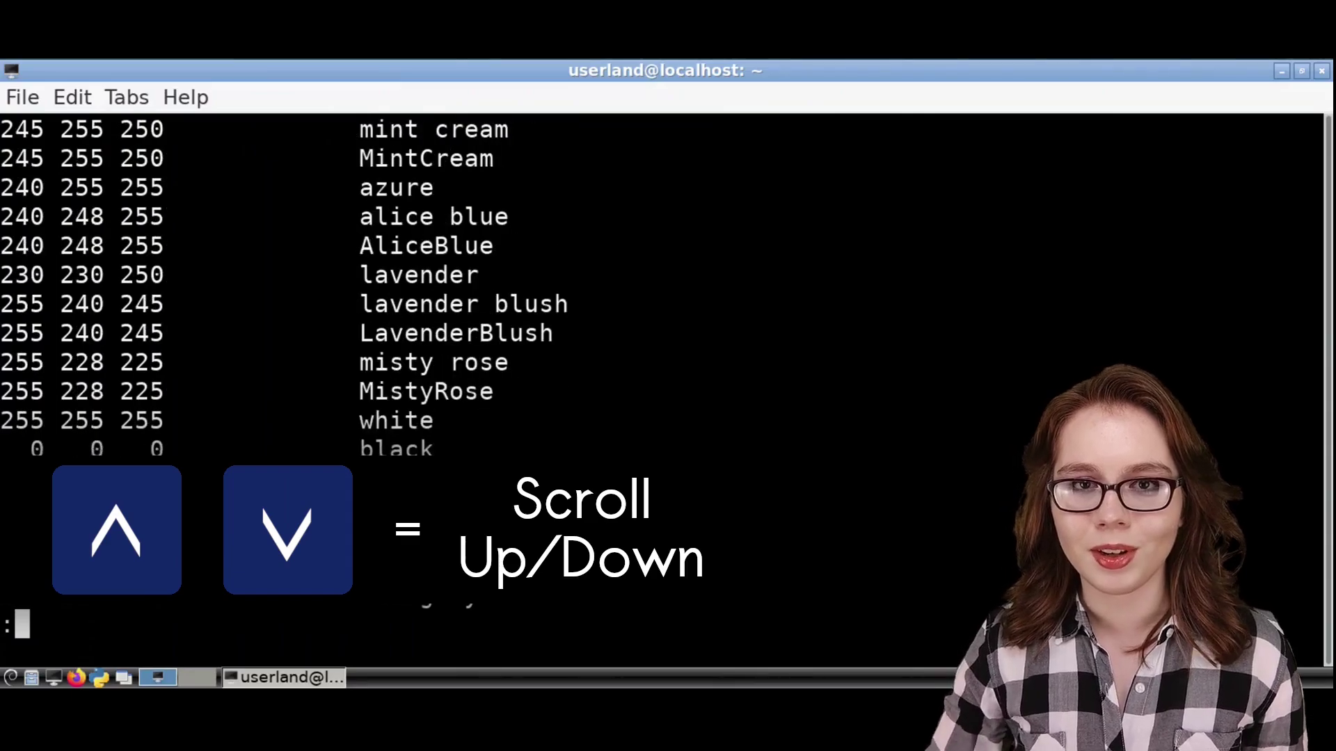
pyautogui.press('Down')
pyautogui.press('Down')
pyautogui.press('Down')
pyautogui.press('Down')
pyautogui.press('Down')
pyautogui.press('Up')
pyautogui.press('Up')
pyautogui.press('Up')
pyautogui.press('Up')
pyautogui.press('Up')
pyautogui.press('Up')
pyautogui.press('Up')
pyautogui.press('Up')
pyautogui.press('Up')
pyautogui.press('Up')
pyautogui.press('Up')
pyautogui.press('Up')
pyautogui.press('Up')
pyautogui.press('Up')
pyautogui.press('Up')
pyautogui.press('Up')
pyautogui.press('Up')
pyautogui.press('Up')
pyautogui.press('Up')
pyautogui.press('Up')
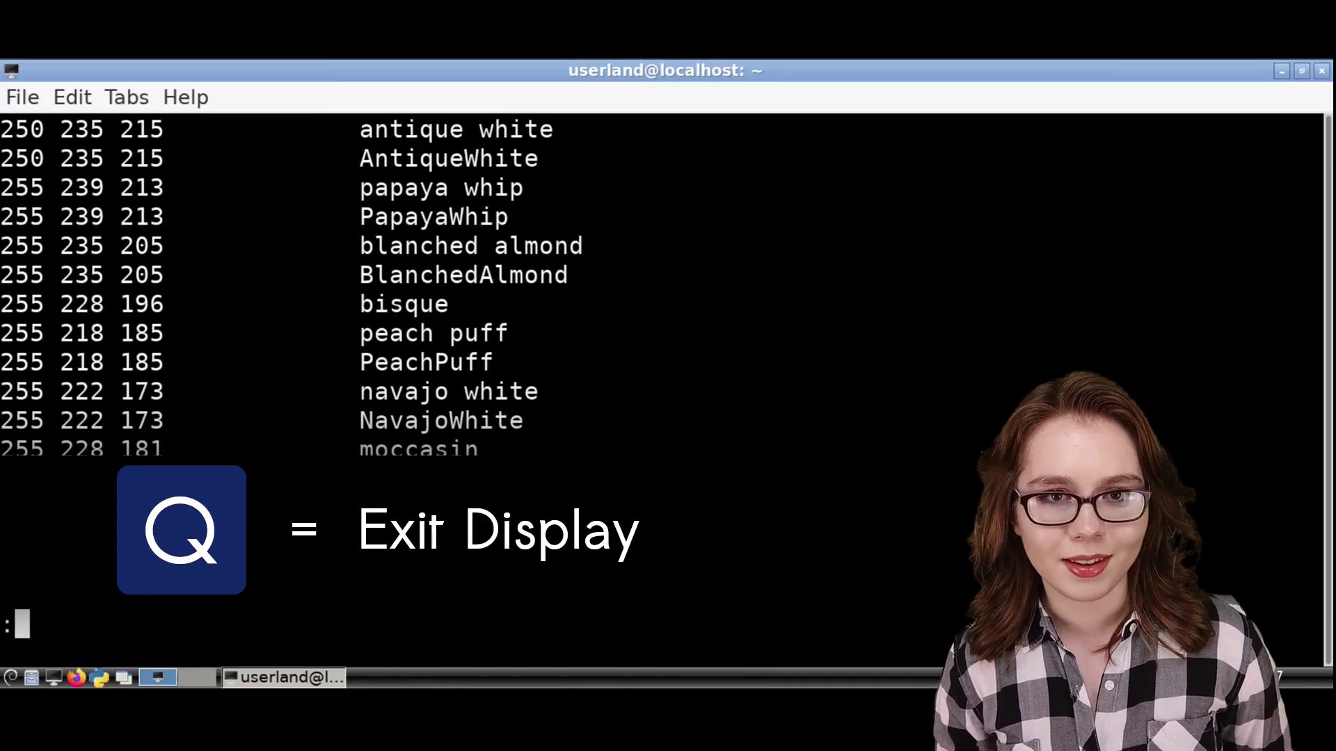
pyautogui.press('q')
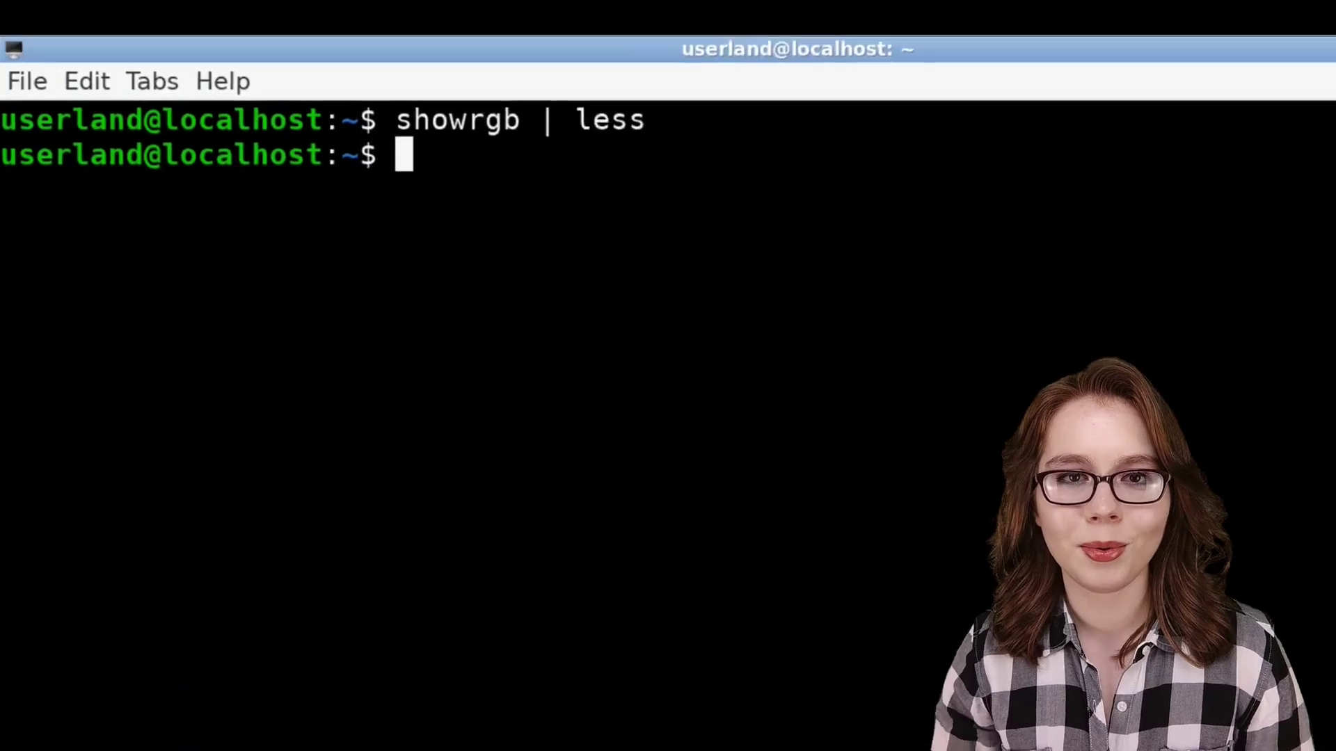
# Run showrgb | grep blue to list the blue-named colours with their RGB values
pyautogui.write('showrgb |')
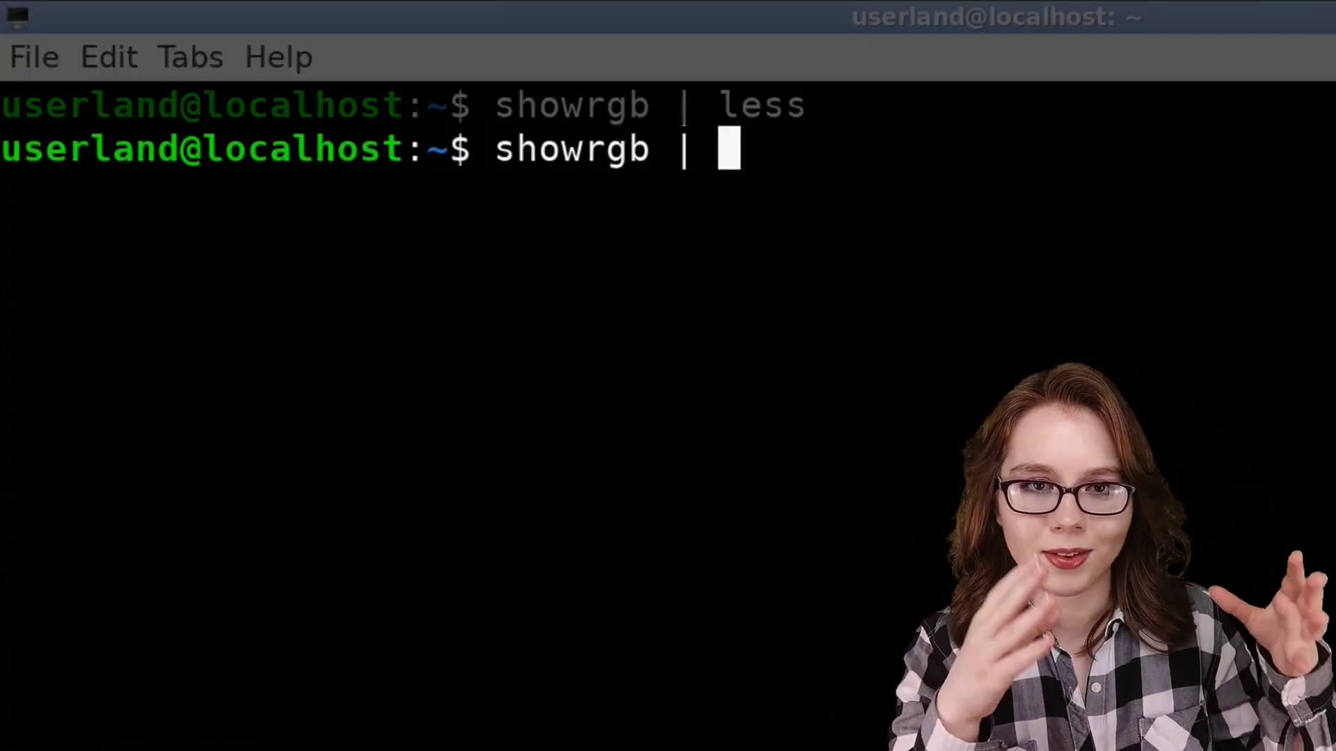
pyautogui.write(' grep blue')
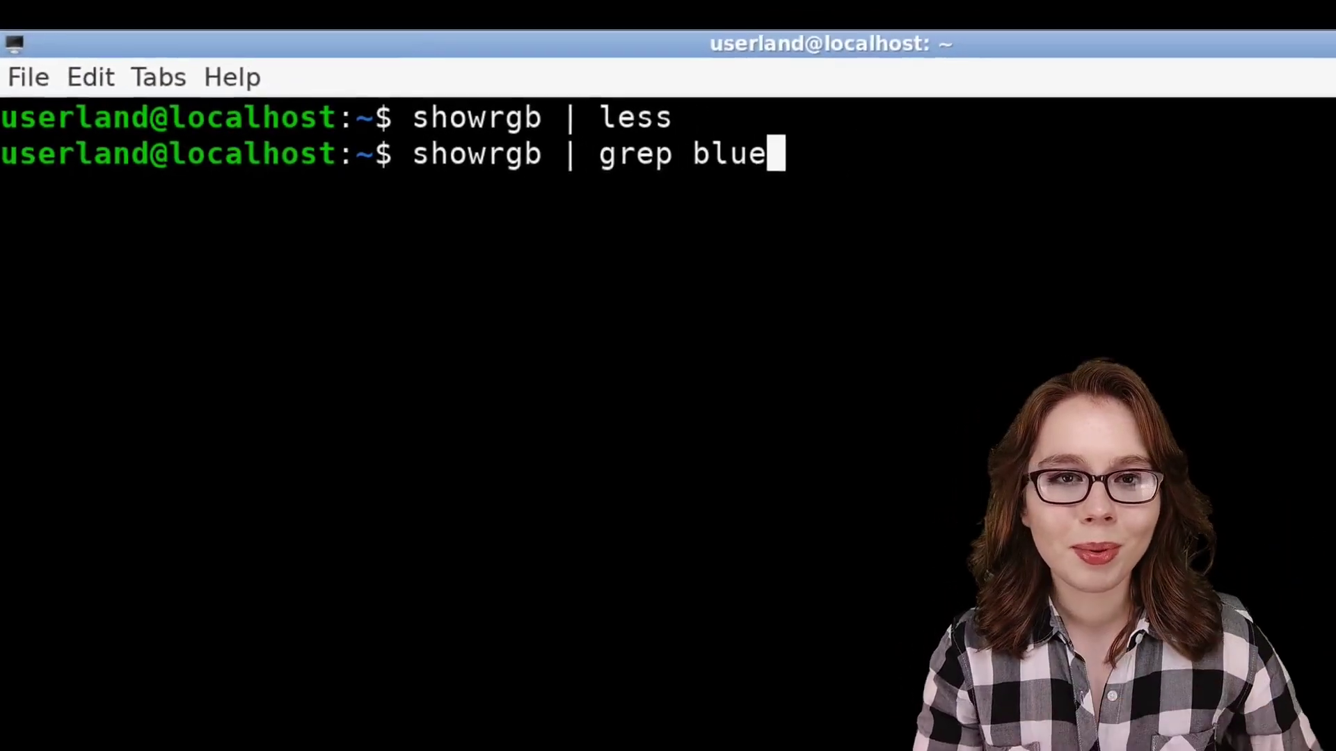
pyautogui.press('Return')
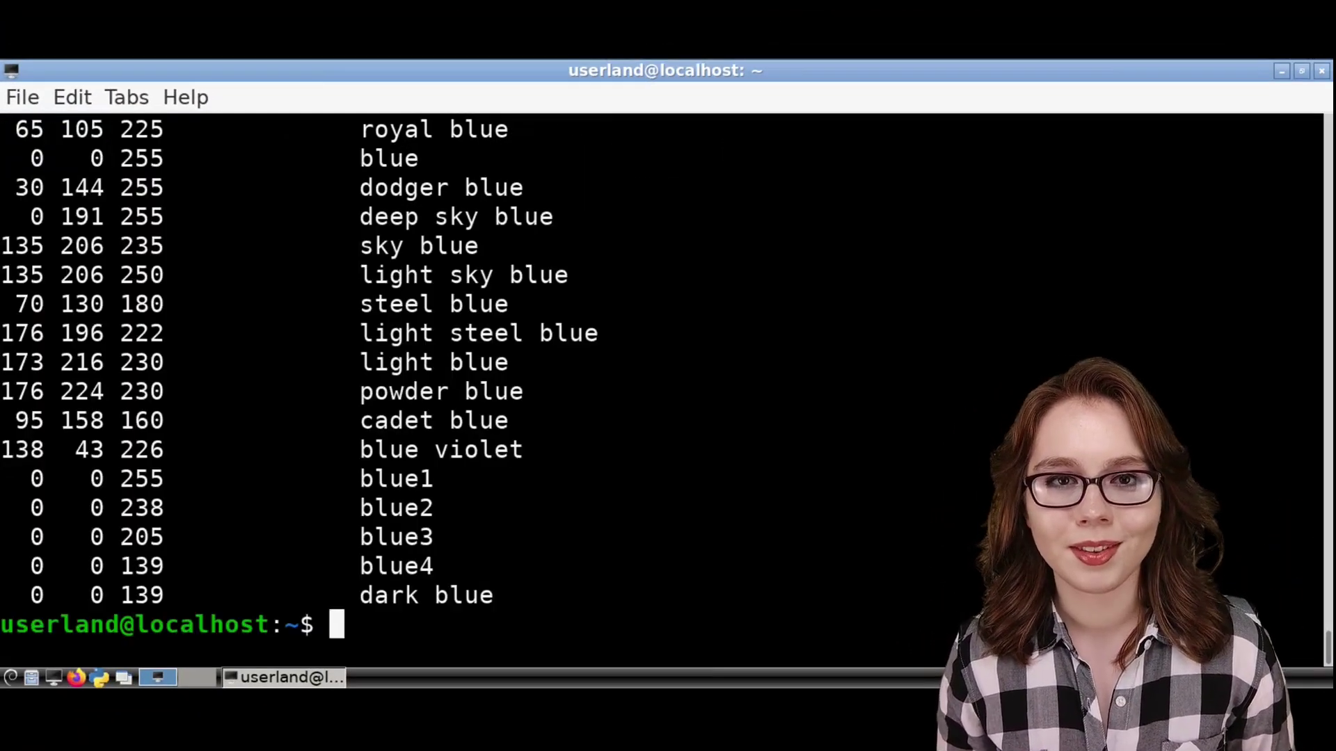